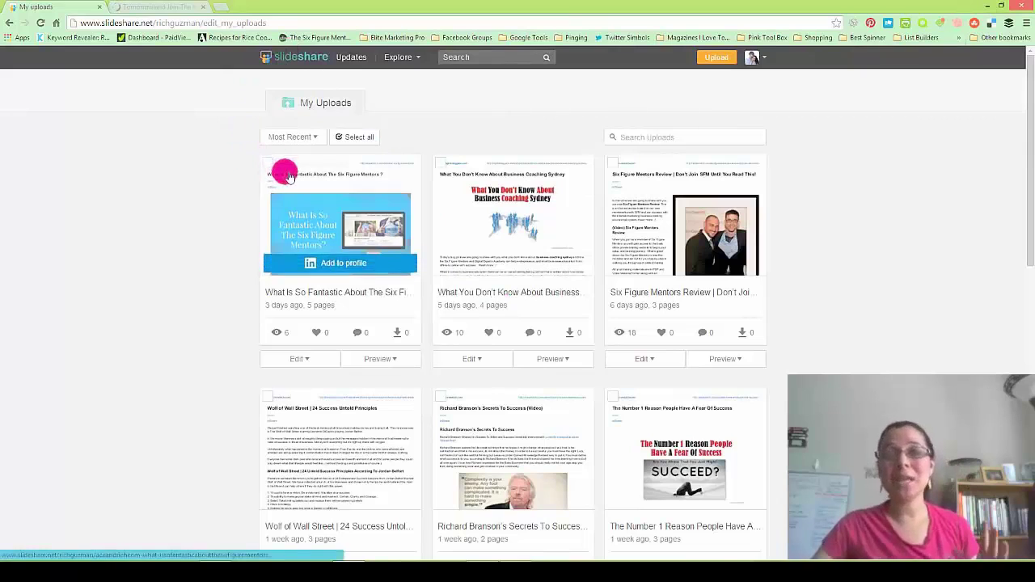
# - Open the Chrome Web Store in a new browser tab
pyautogui.click(222, 7)
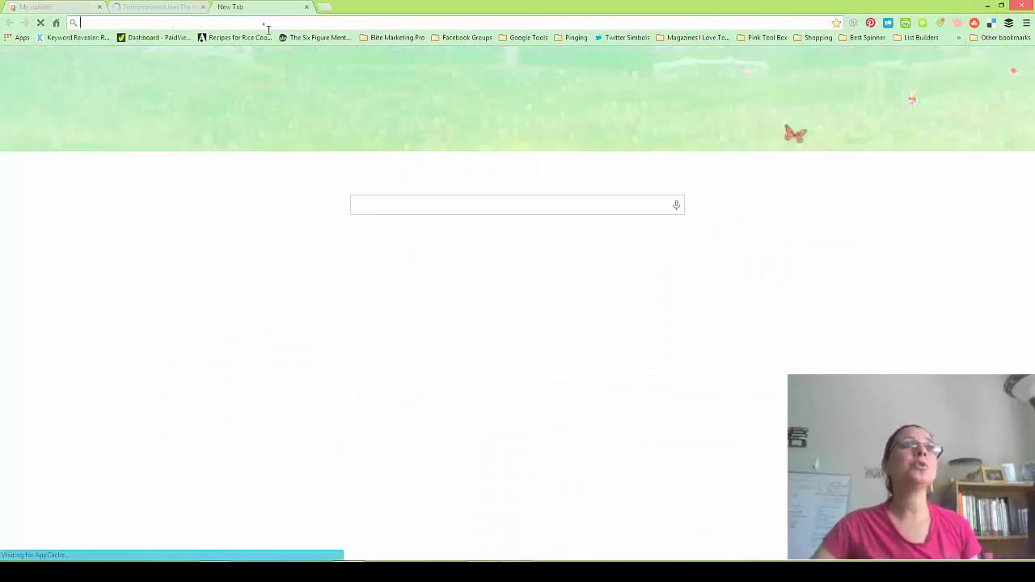
pyautogui.write('go')
pyautogui.press('Return')
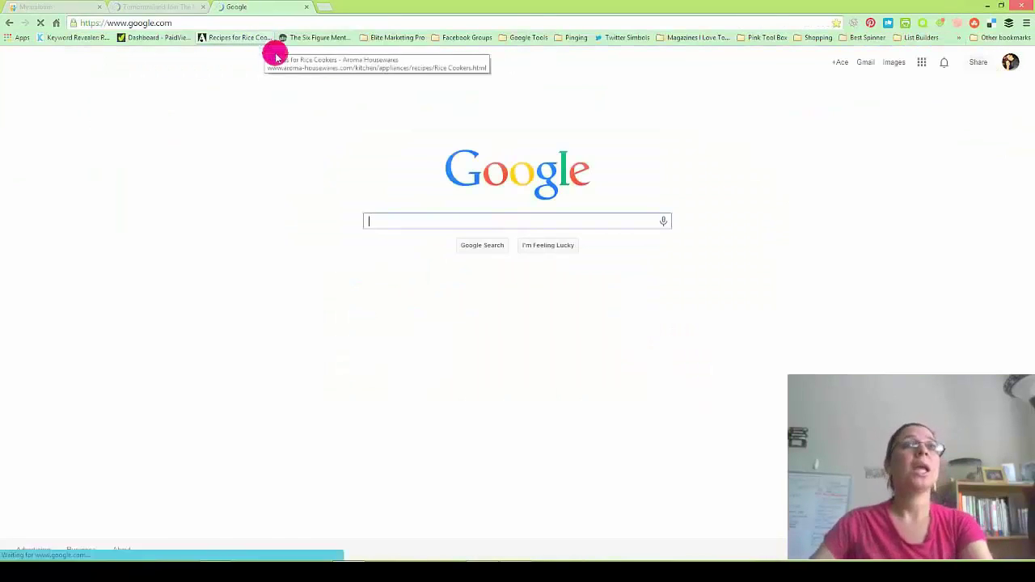
pyautogui.click(16, 37)
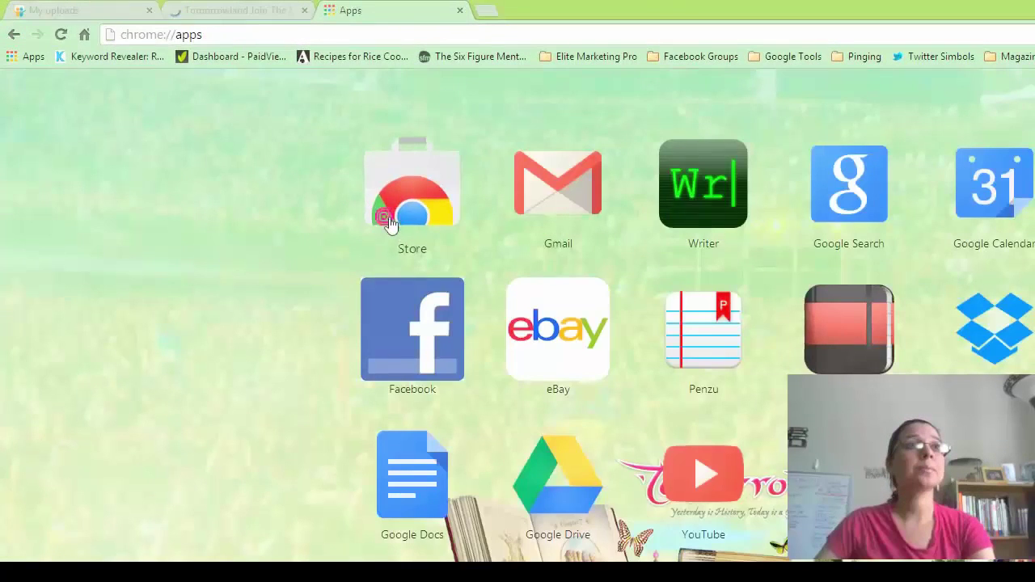
pyautogui.click(389, 224)
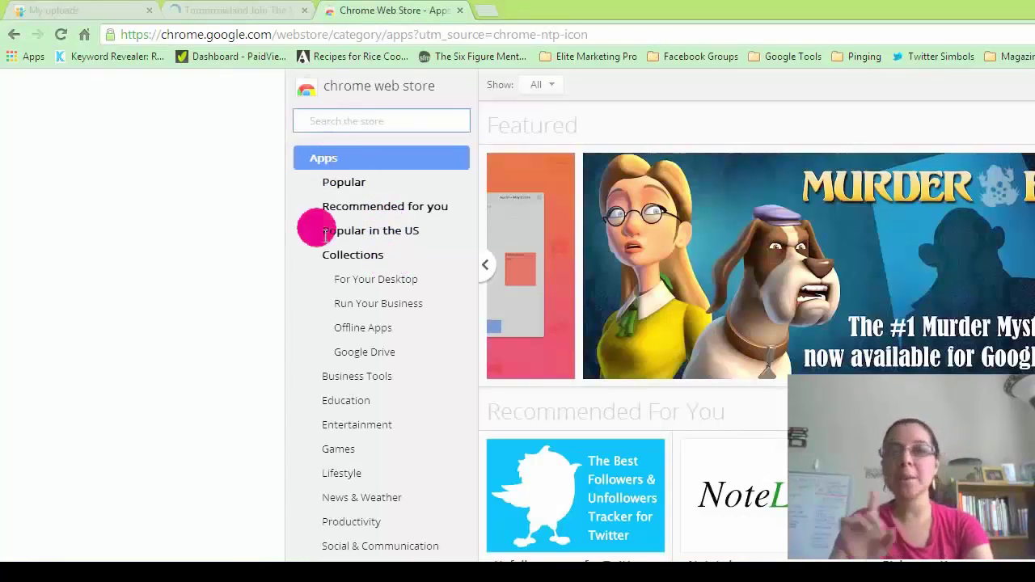
# - Search the store for "print friendly" and view the details of the Print Friendly & PDF extension
pyautogui.write('pr')
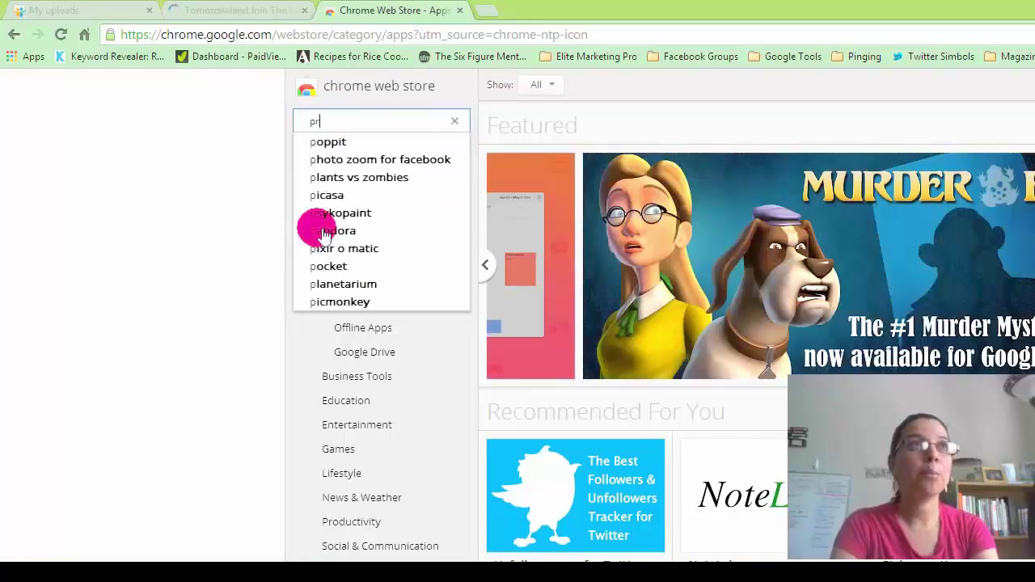
pyautogui.write('int ')
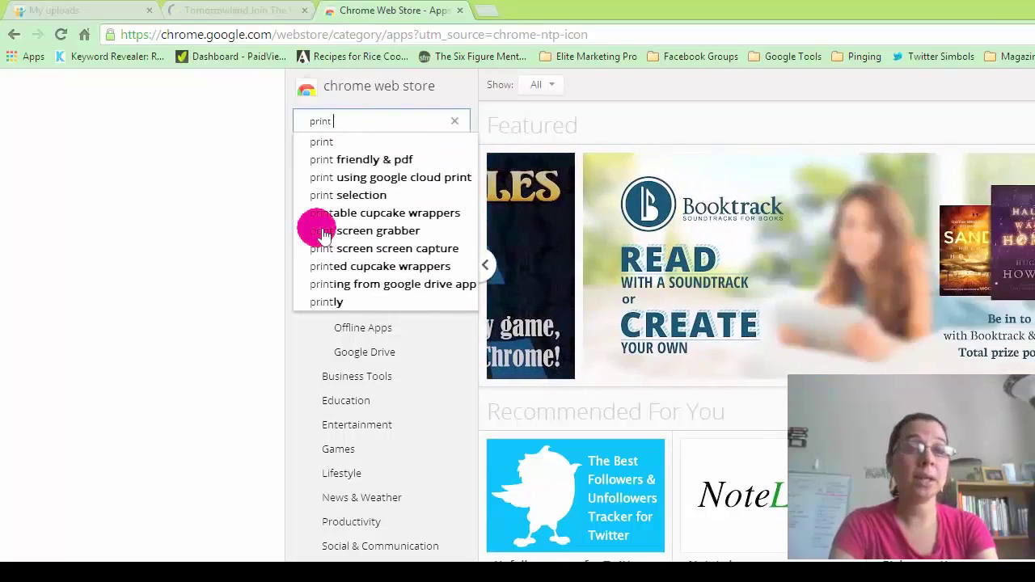
pyautogui.write('friendly')
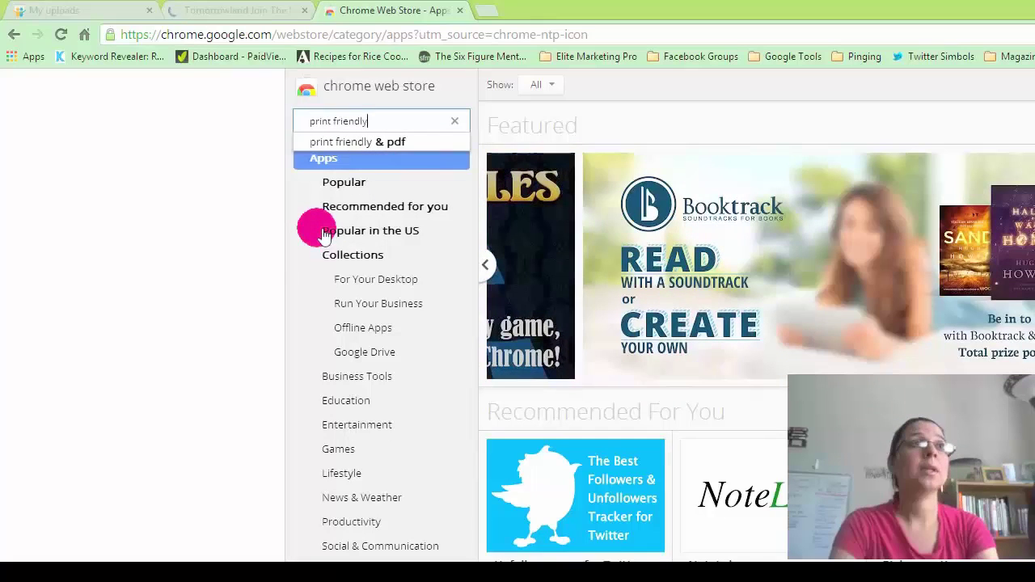
pyautogui.press('Return')
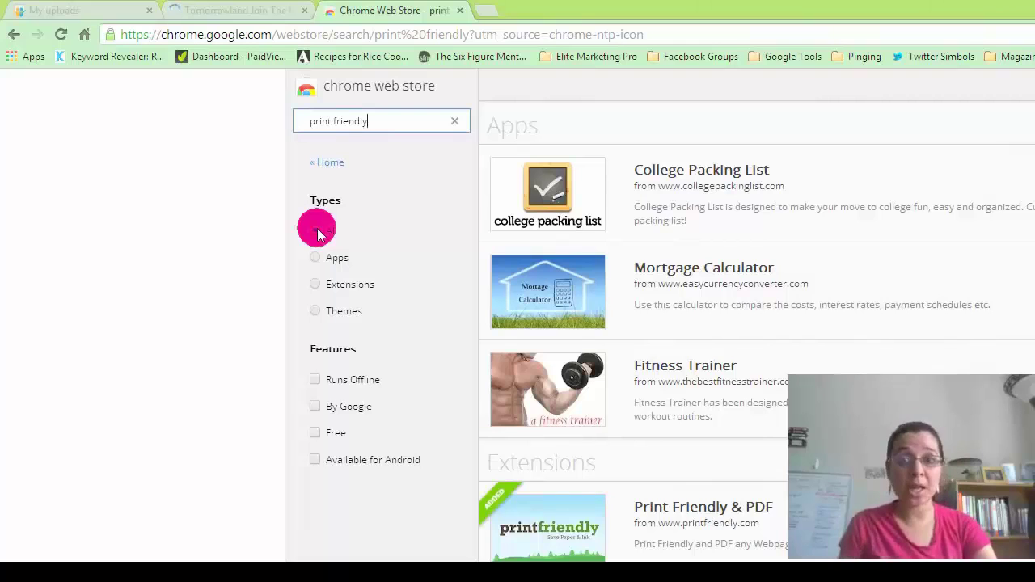
pyautogui.click(588, 530)
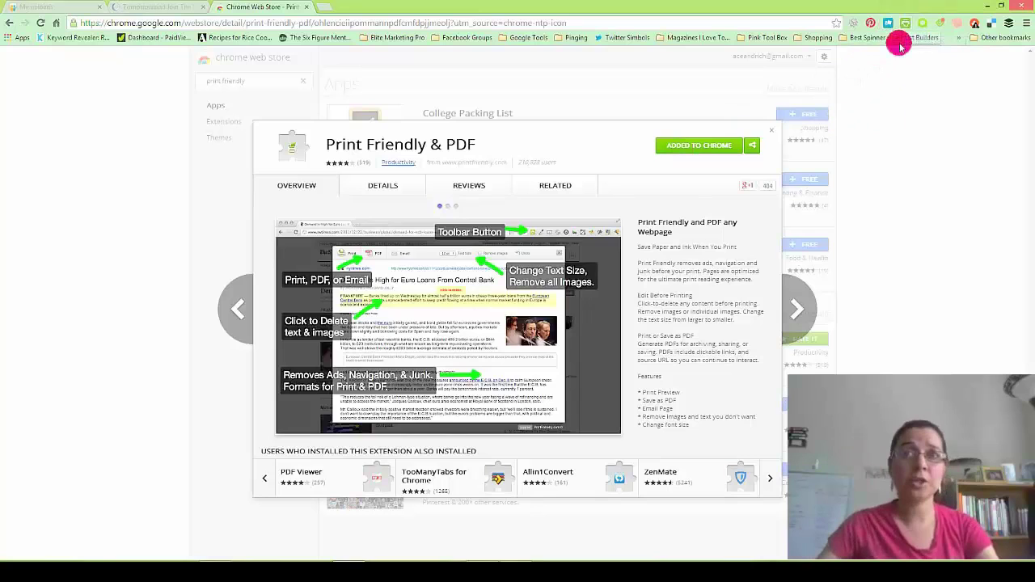
pyautogui.click(863, 128)
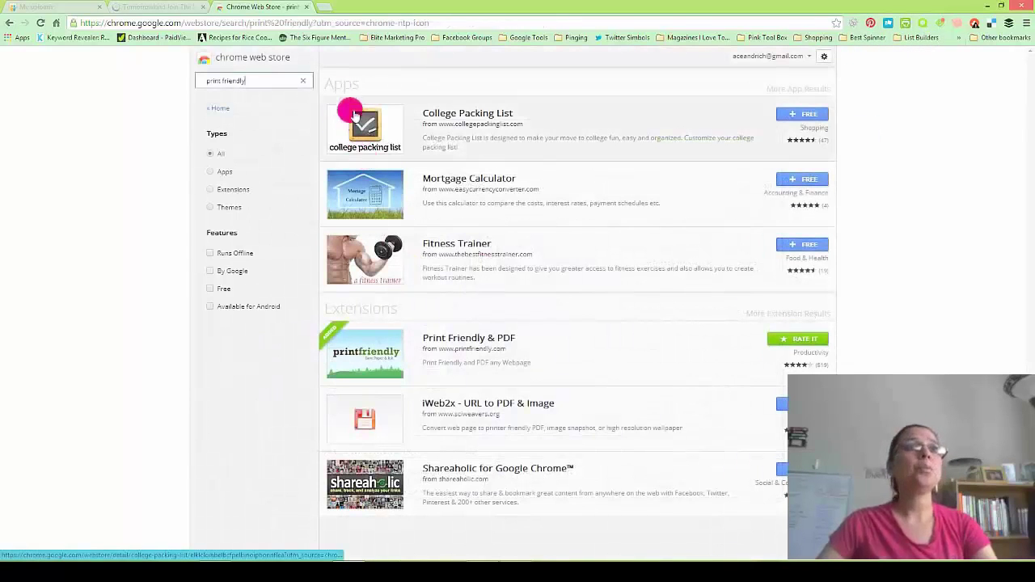
# - Open the browser's own print preview of the Tomorrowland blog post and examine how its pages are laid out
pyautogui.click(151, 11)
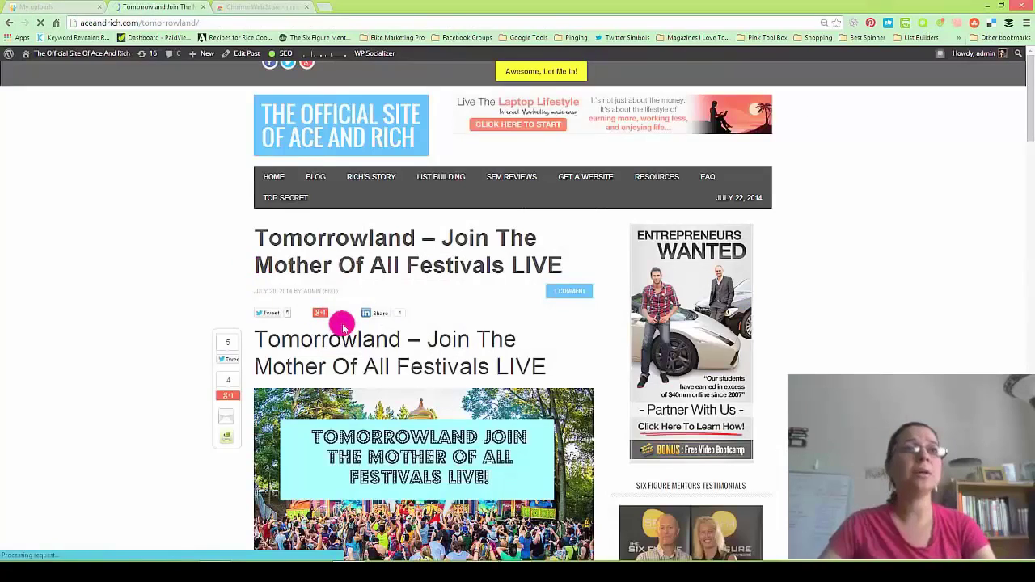
pyautogui.scroll(-2, 342, 324)
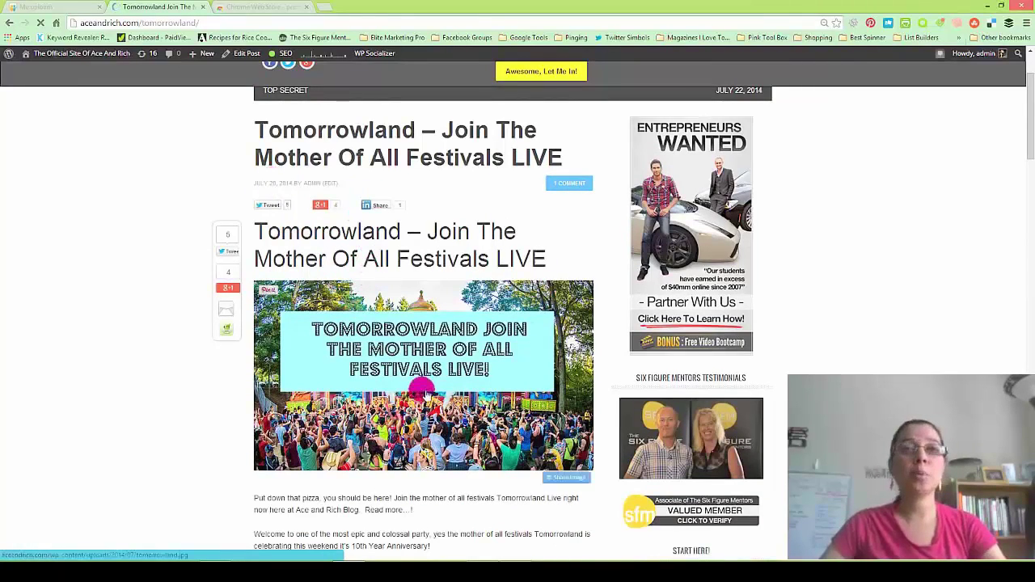
pyautogui.scroll(-3, 422, 392)
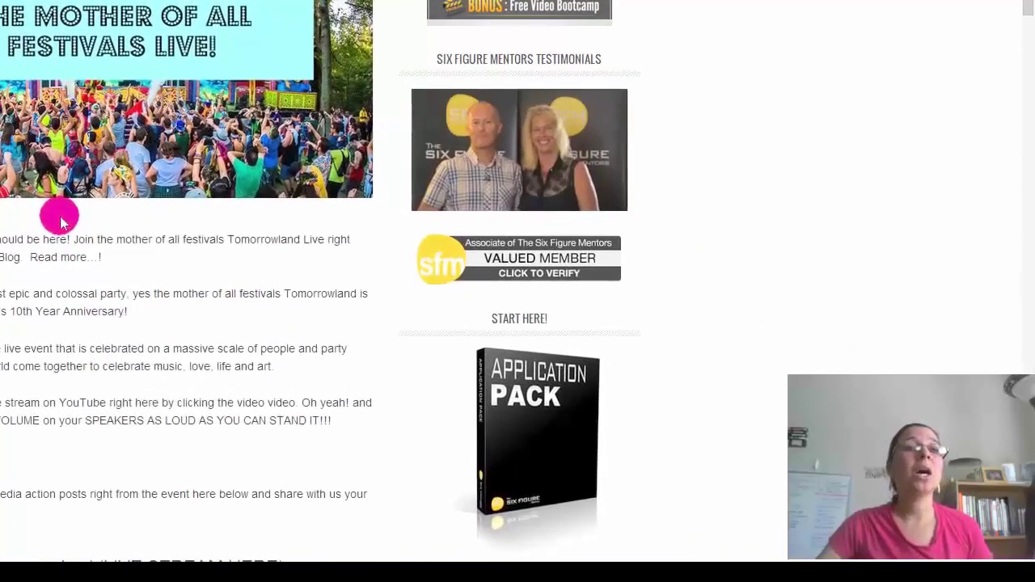
pyautogui.rightClick(385, 323)
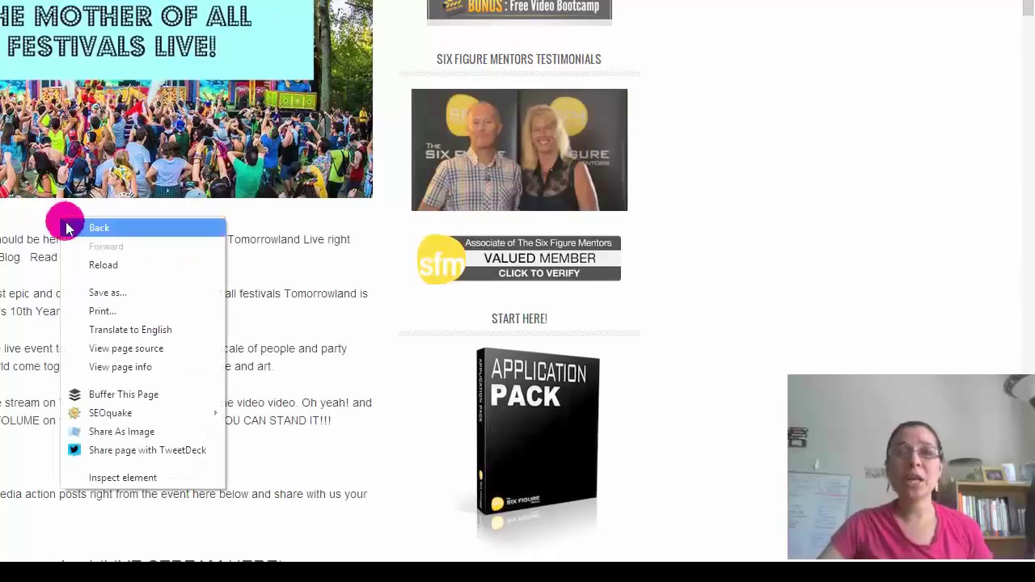
pyautogui.click(115, 313)
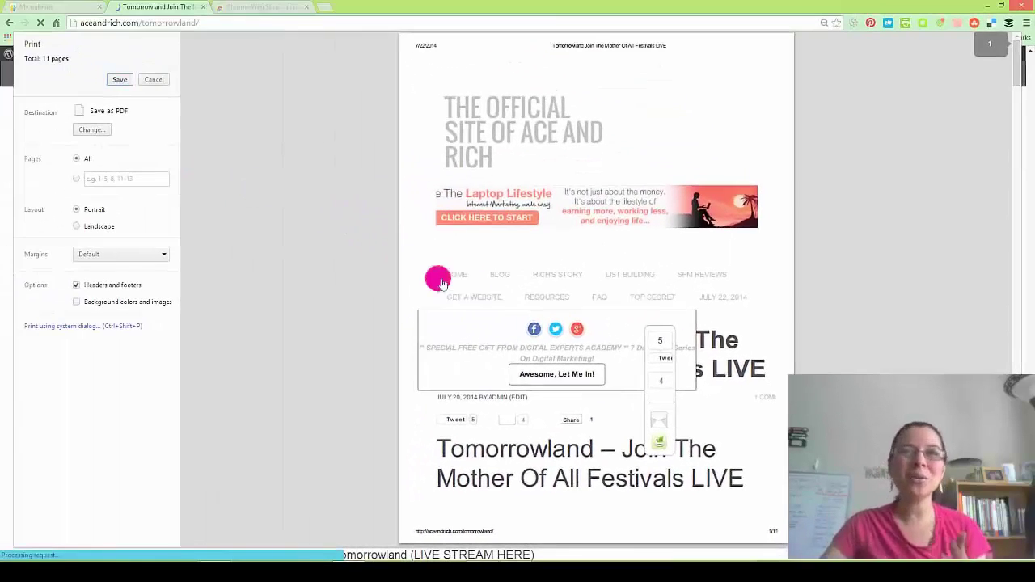
pyautogui.scroll(-1, 134, 243)
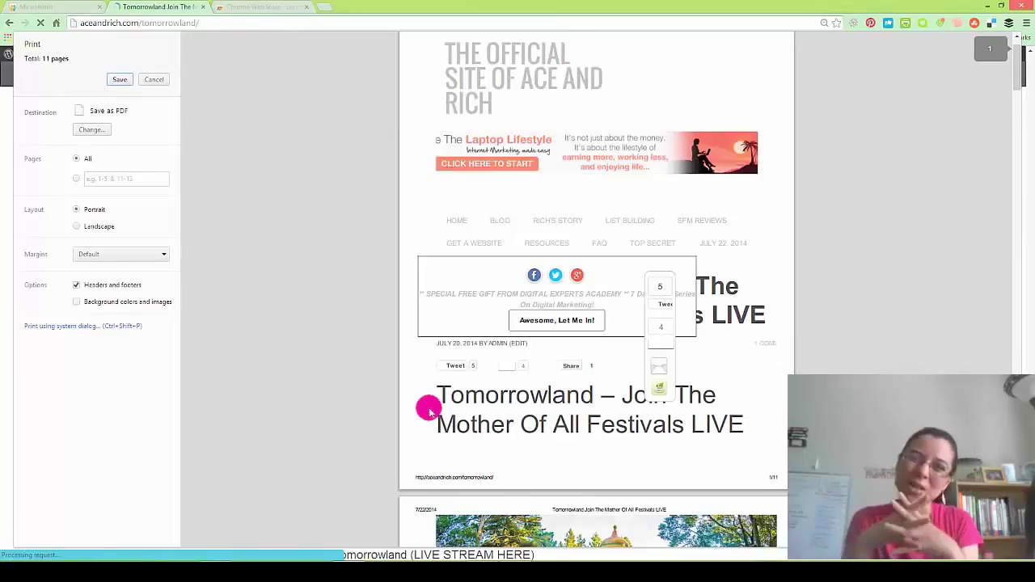
pyautogui.scroll(-5, 450, 432)
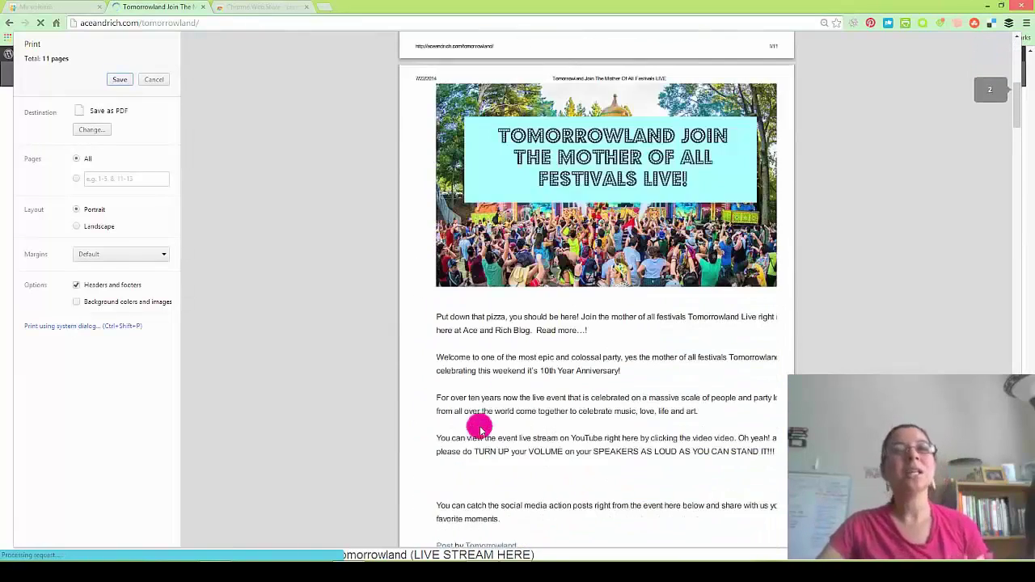
pyautogui.scroll(-4, 479, 427)
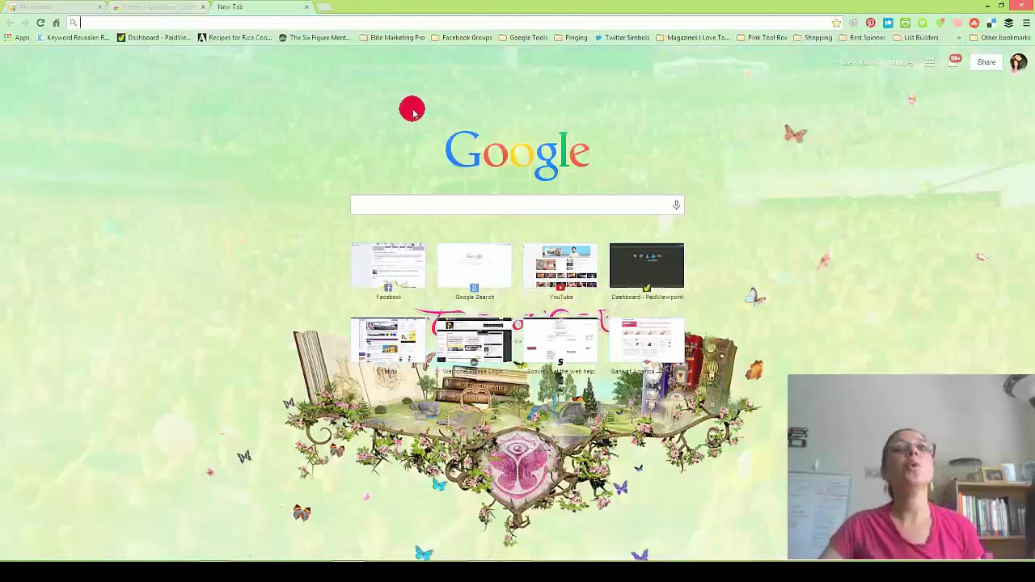
# - Go to the aceandrich.com blog and open the post "Tomorrowland – Join The Mother Of All Festivals LIVE"
pyautogui.click(369, 21)
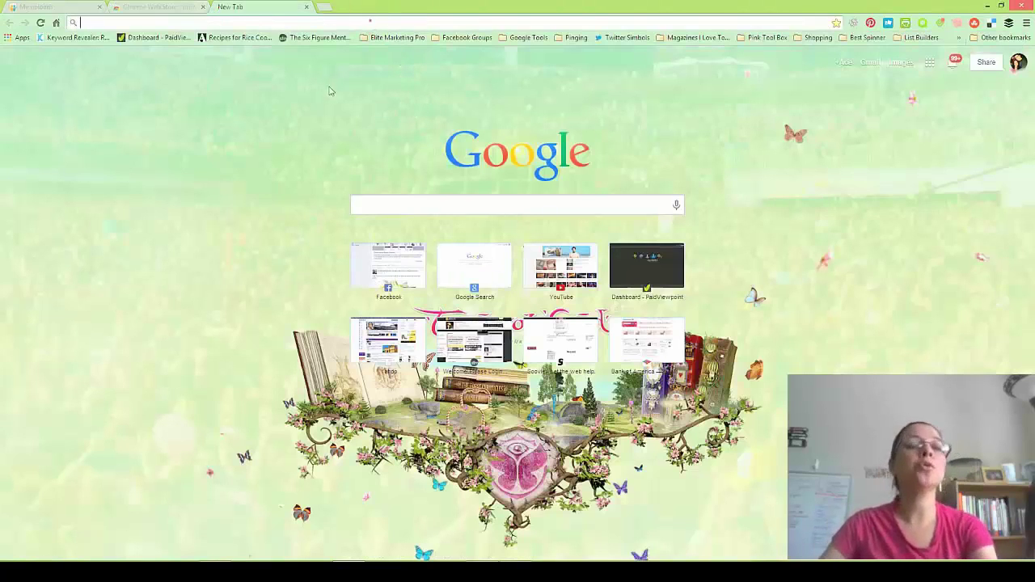
pyautogui.write('a')
pyautogui.press('Return')
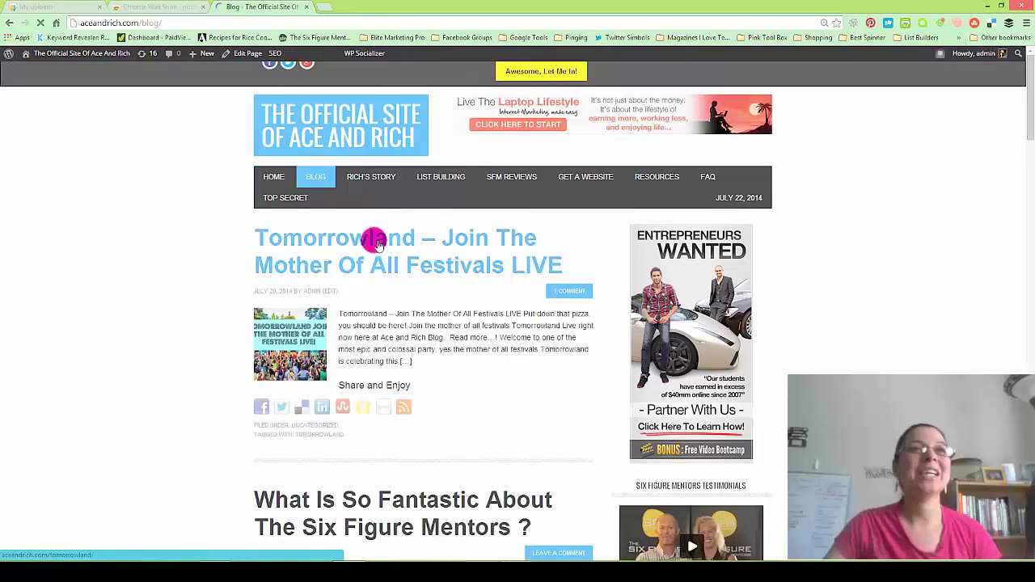
pyautogui.click(377, 243)
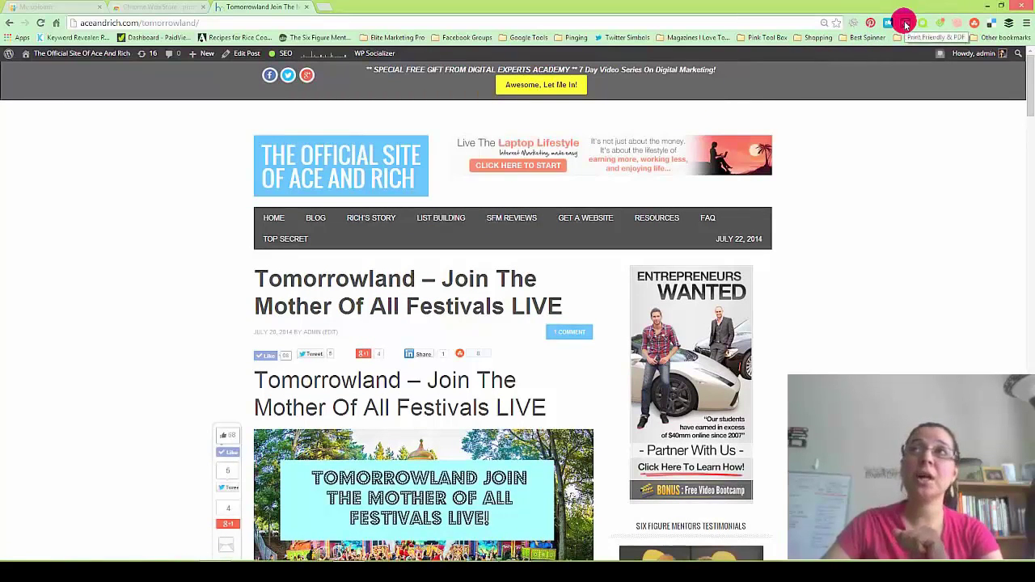
# - Load the post in the Print Friendly & PDF preview and check its form for emailing the page
pyautogui.click(905, 24)
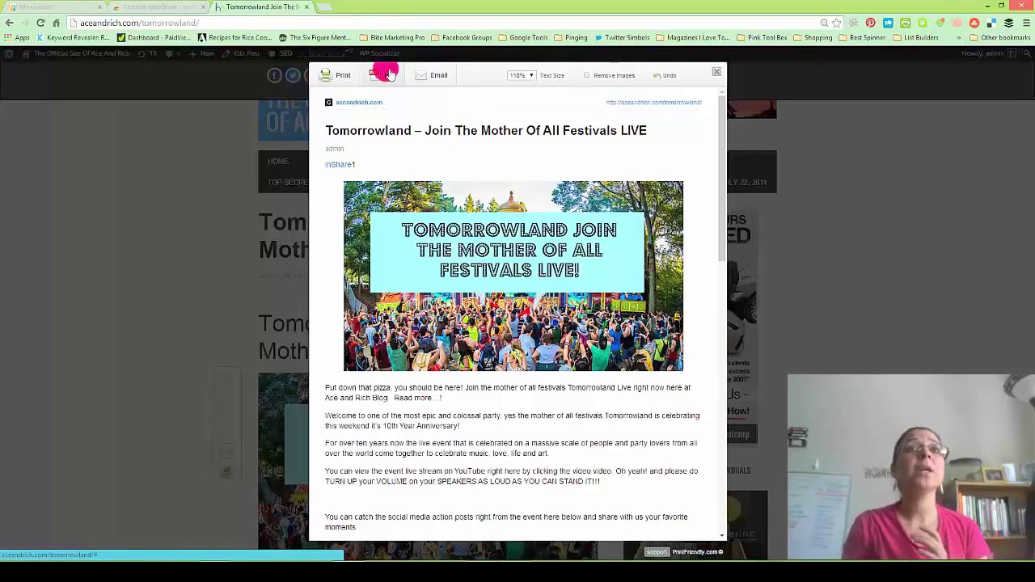
pyautogui.click(434, 75)
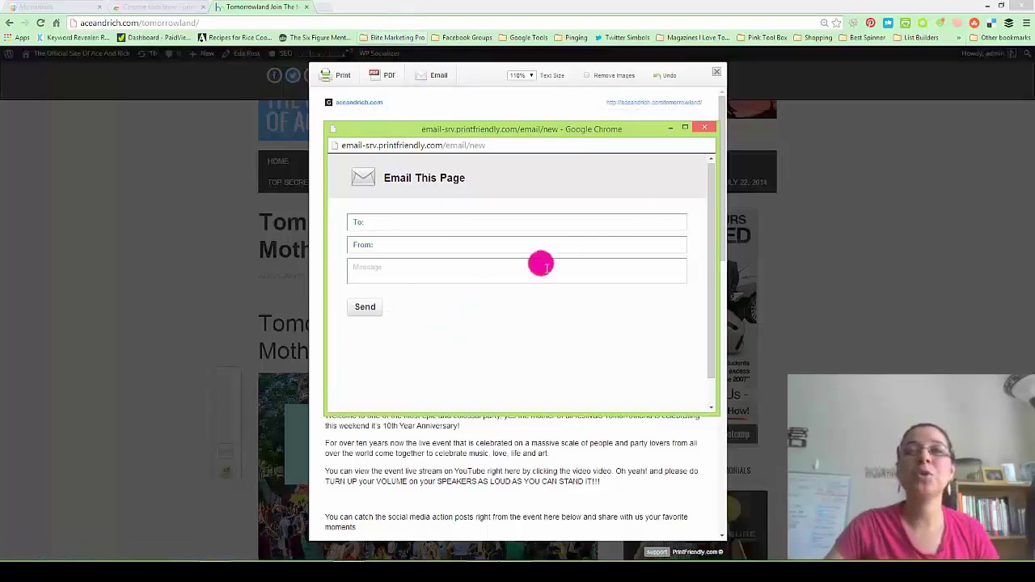
pyautogui.click(704, 127)
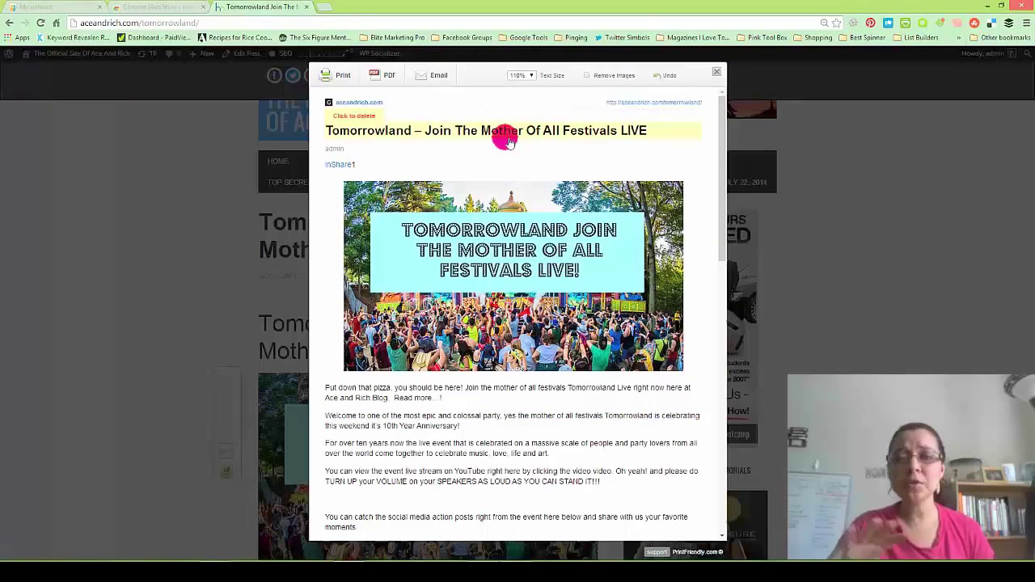
# - Try text sizes of 130% and 70% in the Print Friendly preview and settle on 100%
pyautogui.click(527, 76)
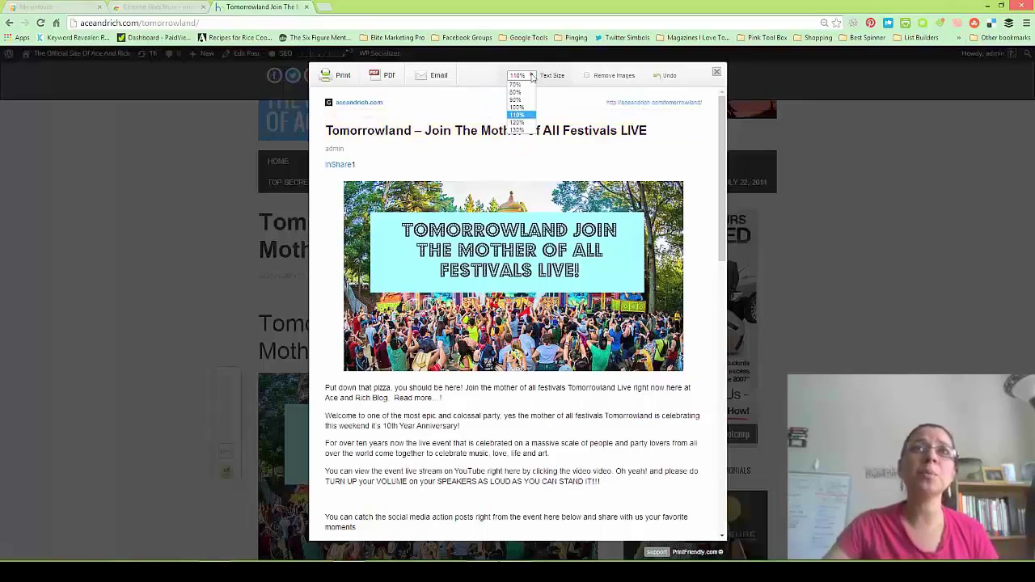
pyautogui.click(509, 165)
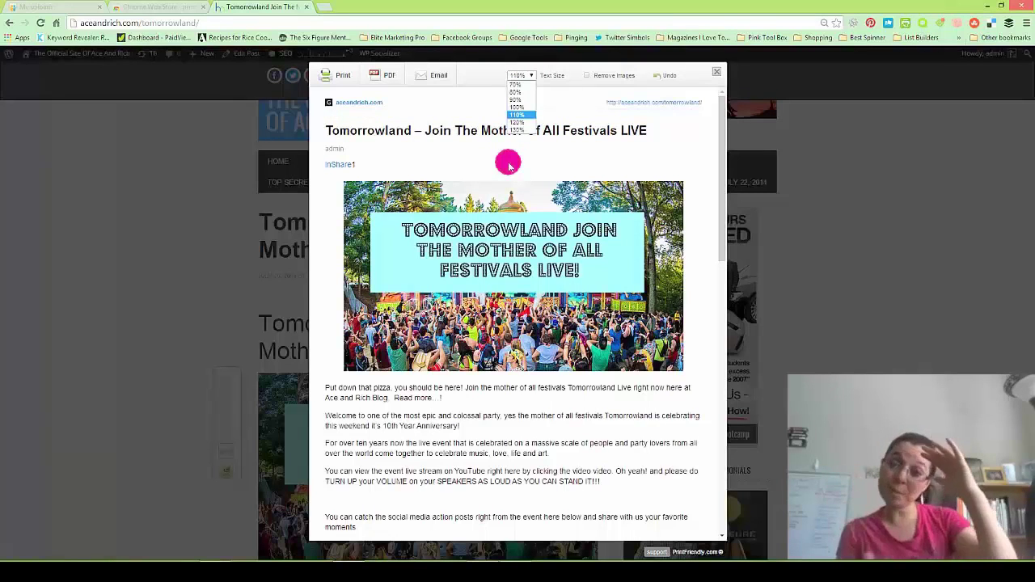
pyautogui.click(517, 129)
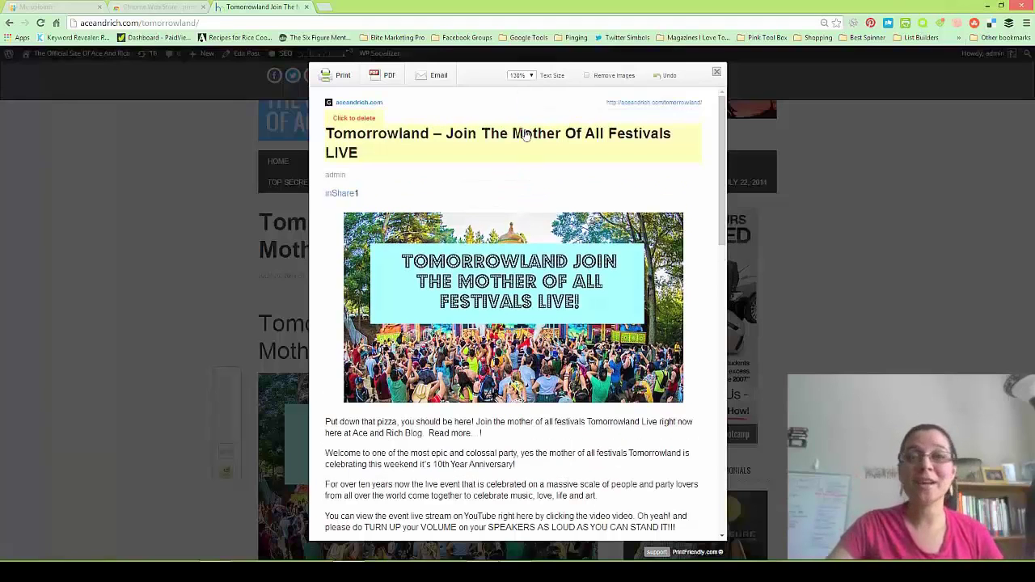
pyautogui.click(524, 134)
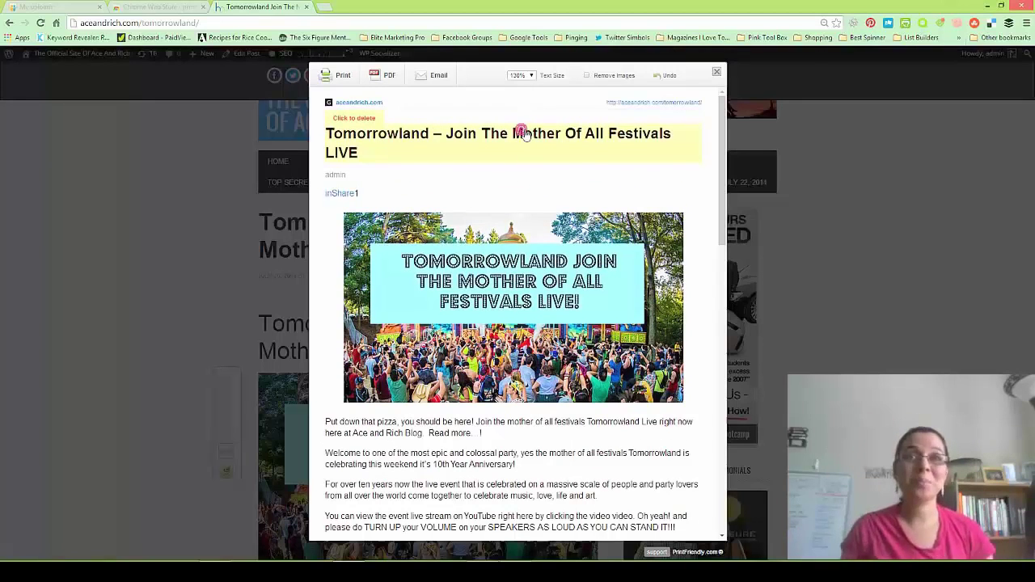
pyautogui.click(530, 74)
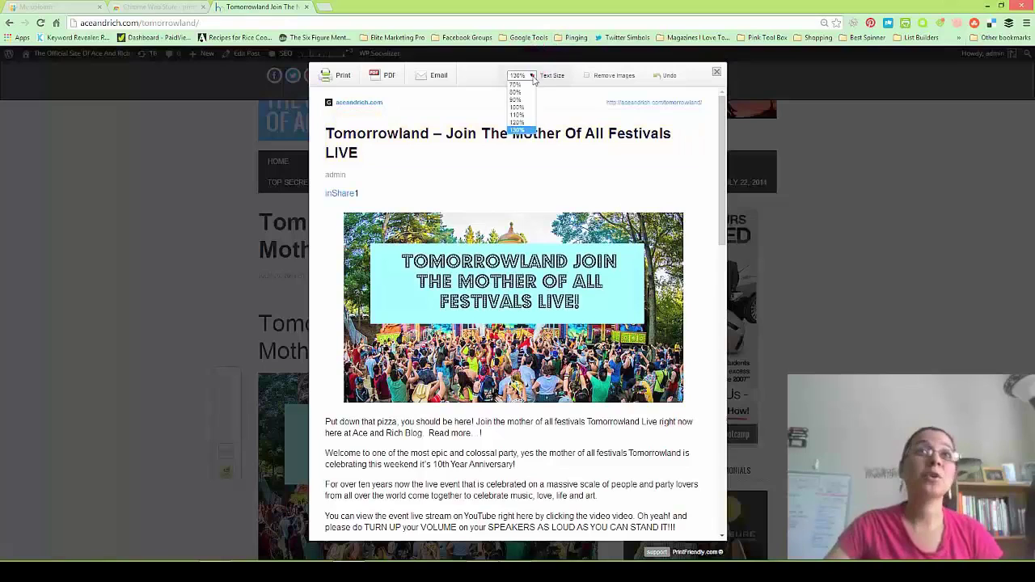
pyautogui.click(515, 84)
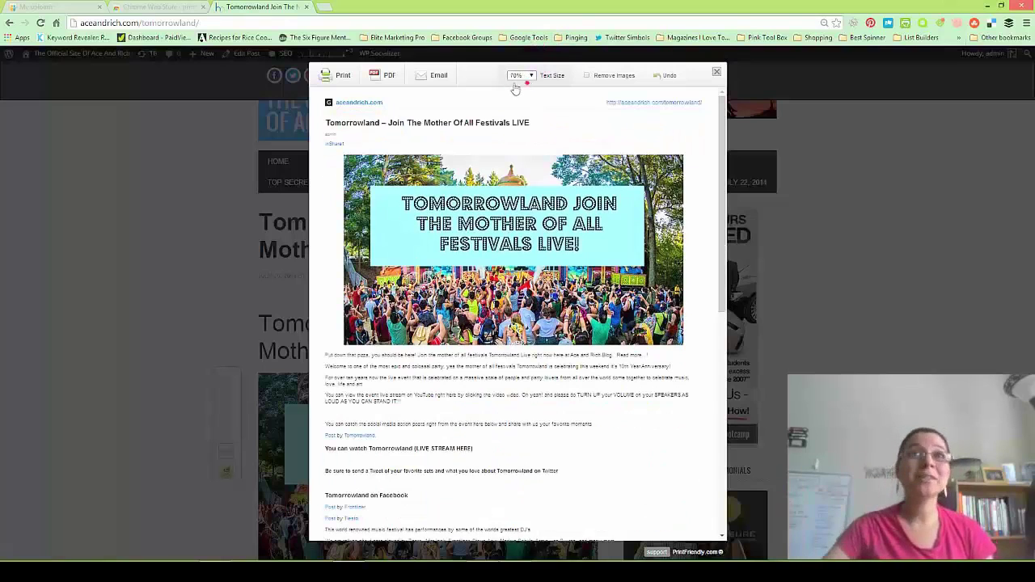
pyautogui.click(526, 76)
pyautogui.click(520, 110)
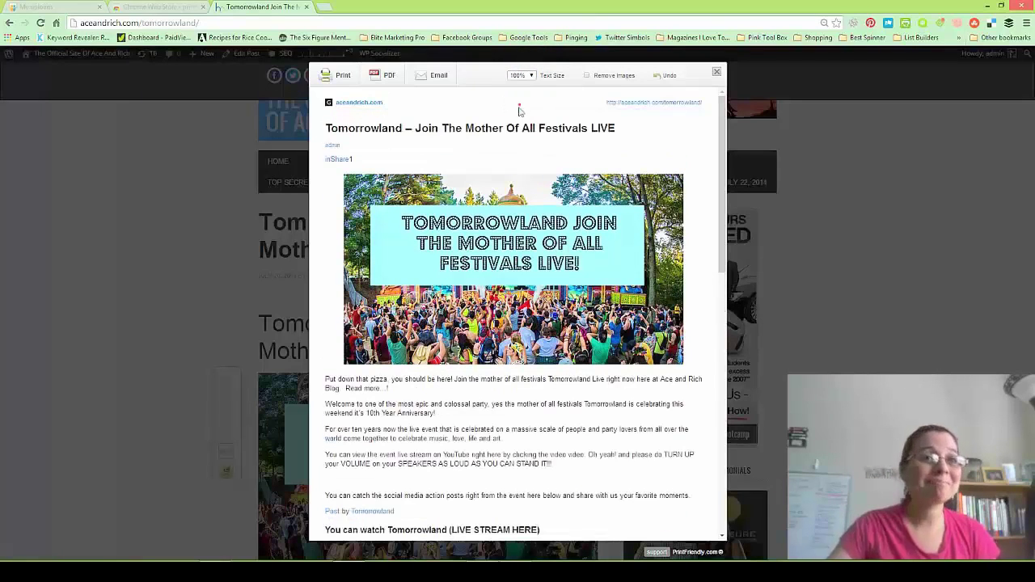
# - Try the preview with all images removed and restore the images
pyautogui.click(589, 78)
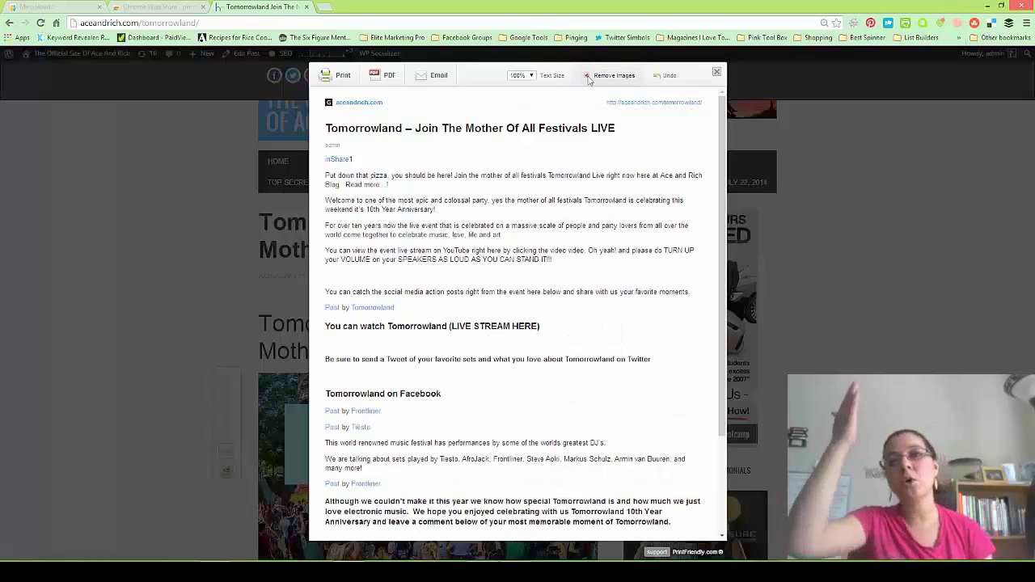
pyautogui.click(588, 77)
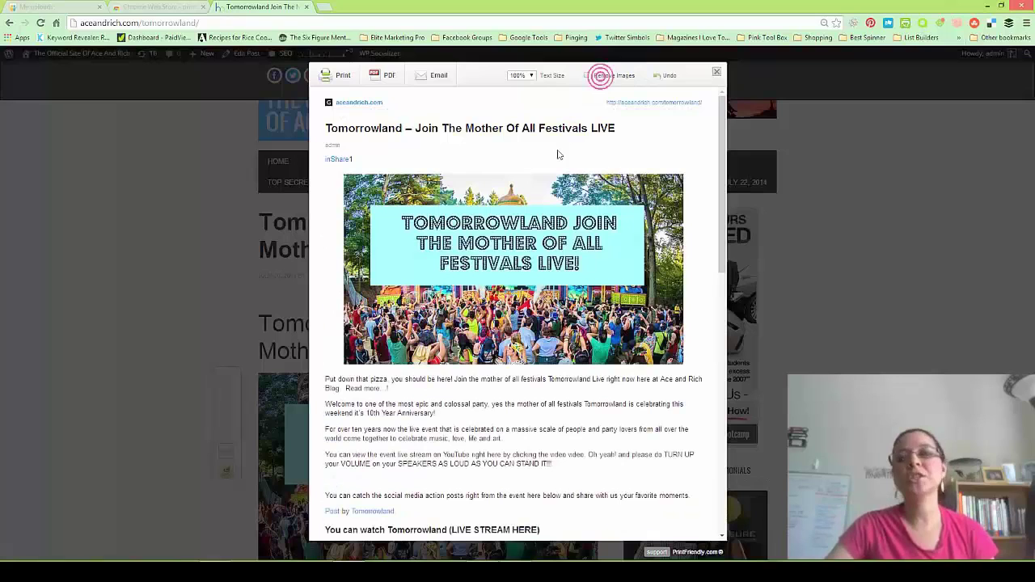
pyautogui.click(558, 153)
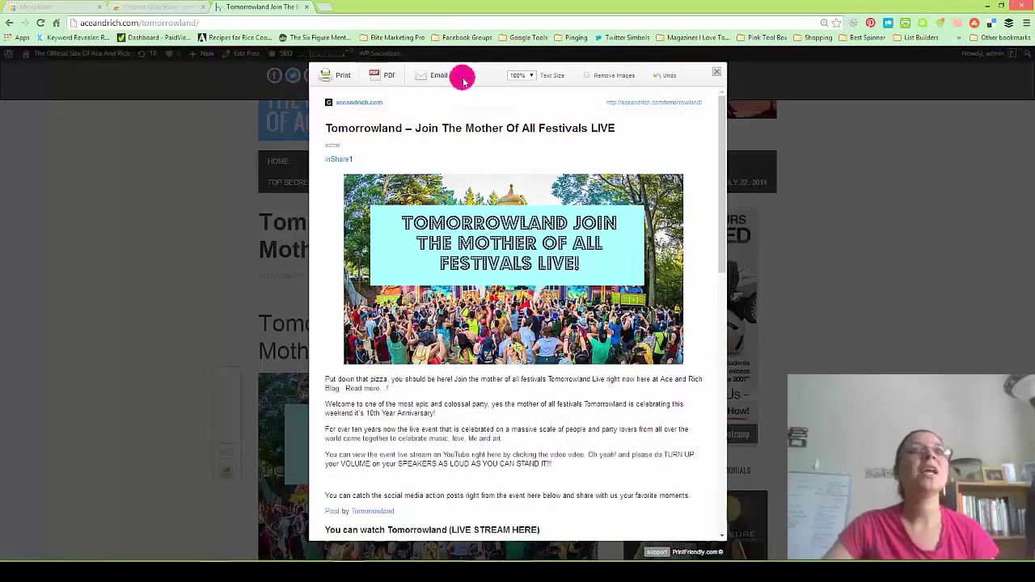
# - Generate a PDF of the Tomorrowland post from the Print Friendly preview and download it
pyautogui.click(374, 77)
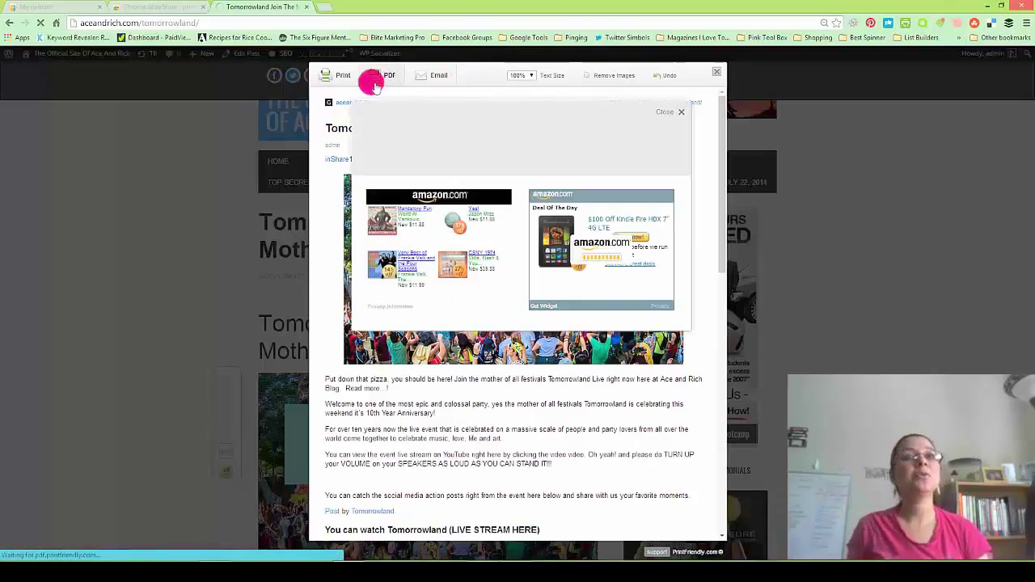
pyautogui.click(412, 179)
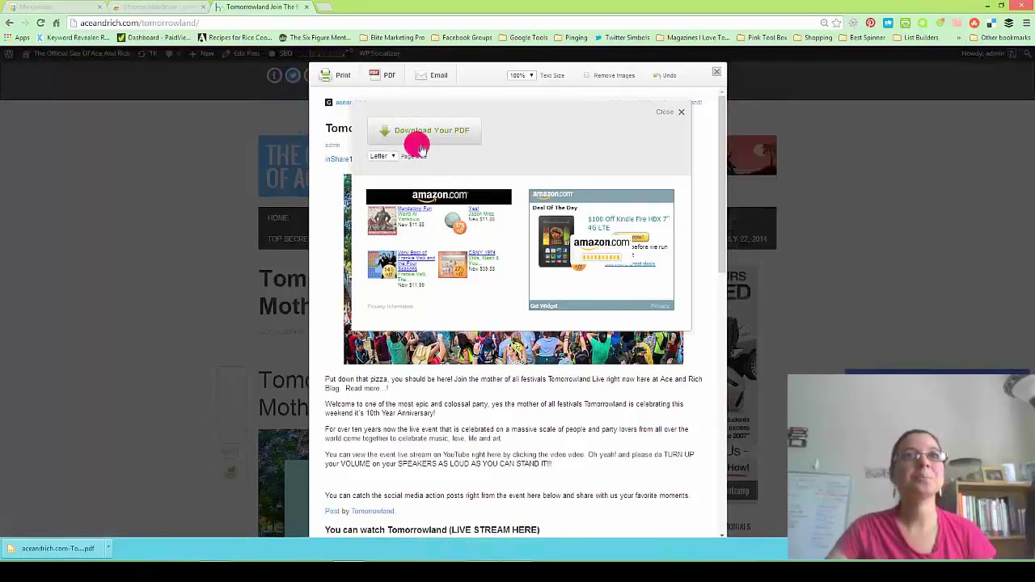
pyautogui.click(423, 141)
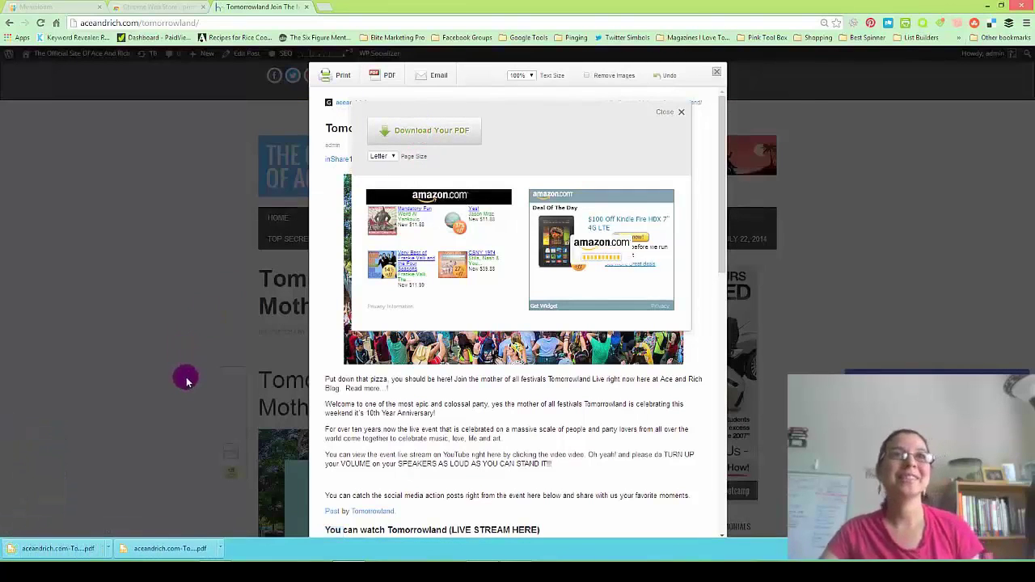
# - Open the downloaded Tomorrowland PDF and look through its pages
pyautogui.click(110, 550)
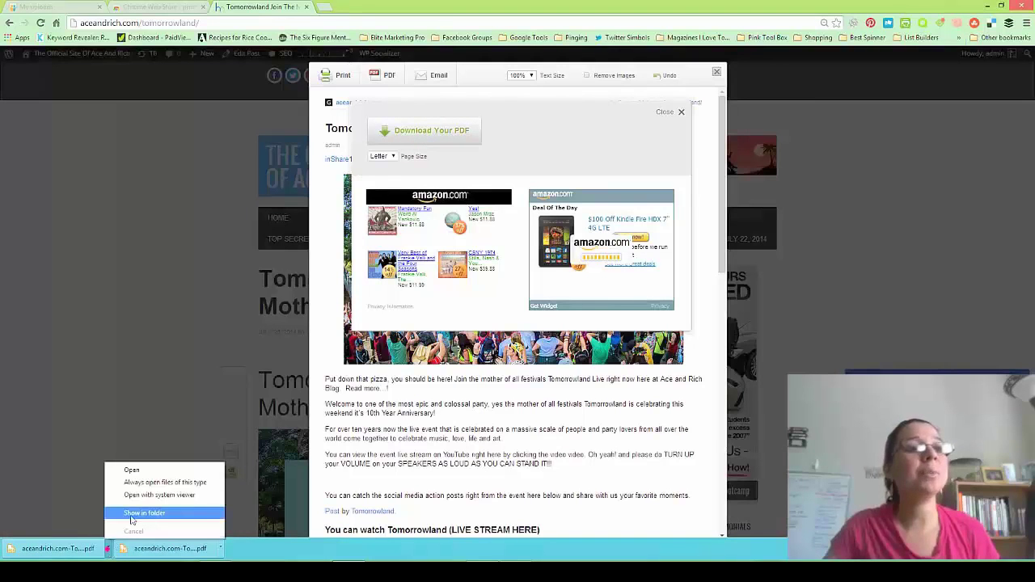
pyautogui.click(143, 471)
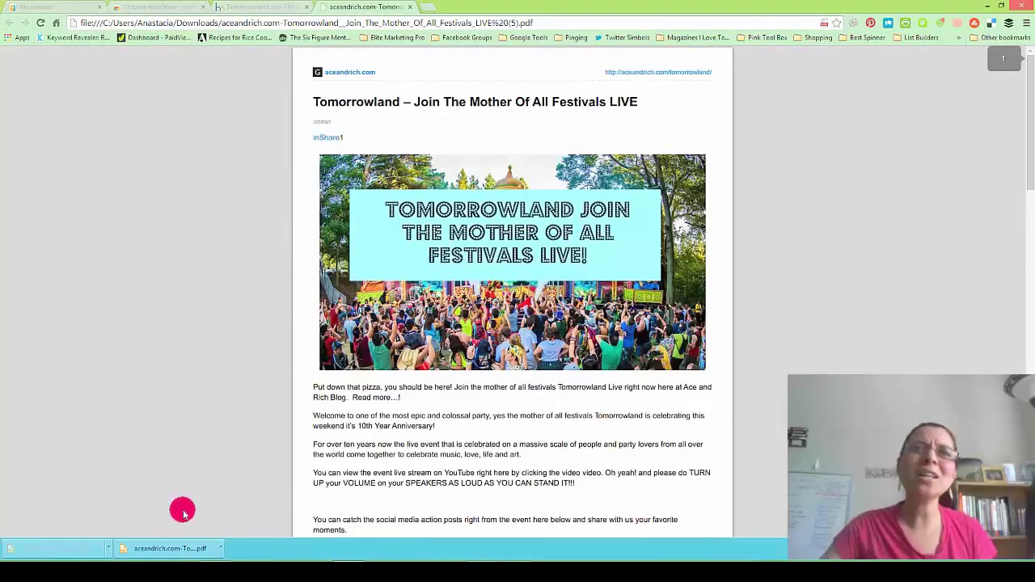
pyautogui.scroll(-8, 380, 458)
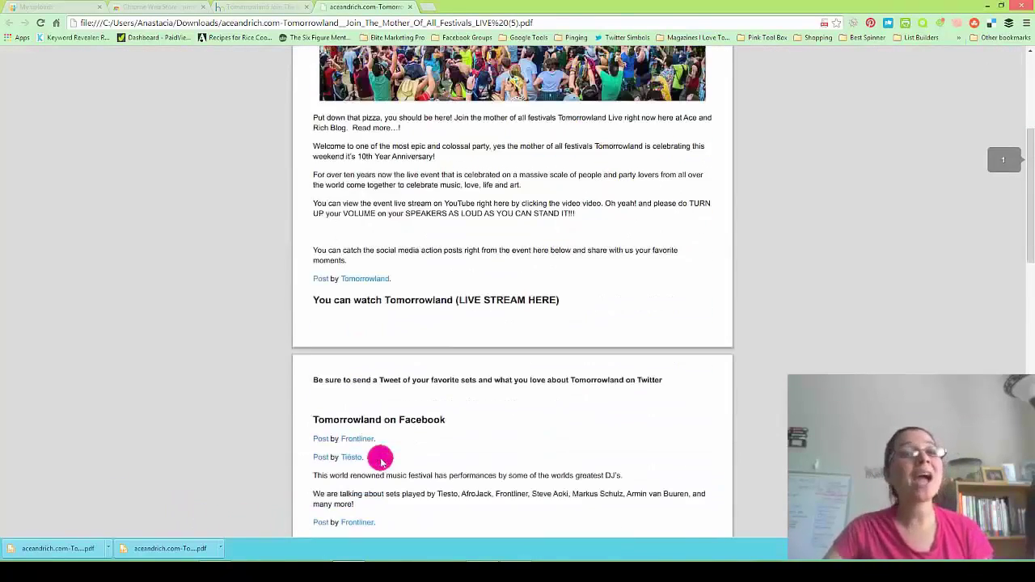
pyautogui.scroll(-7, 380, 458)
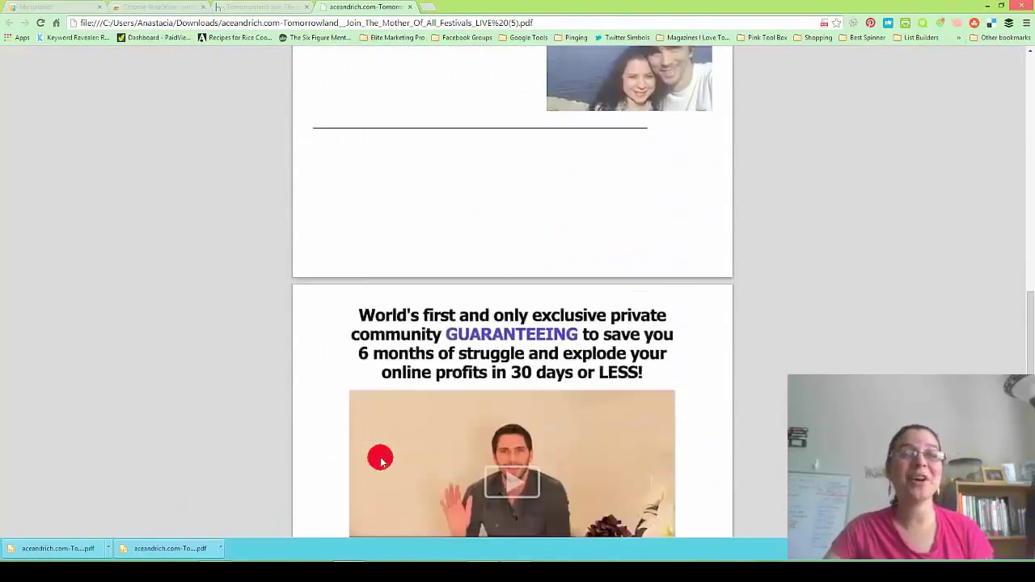
pyautogui.scroll(5, 380, 458)
pyautogui.scroll(10, 380, 459)
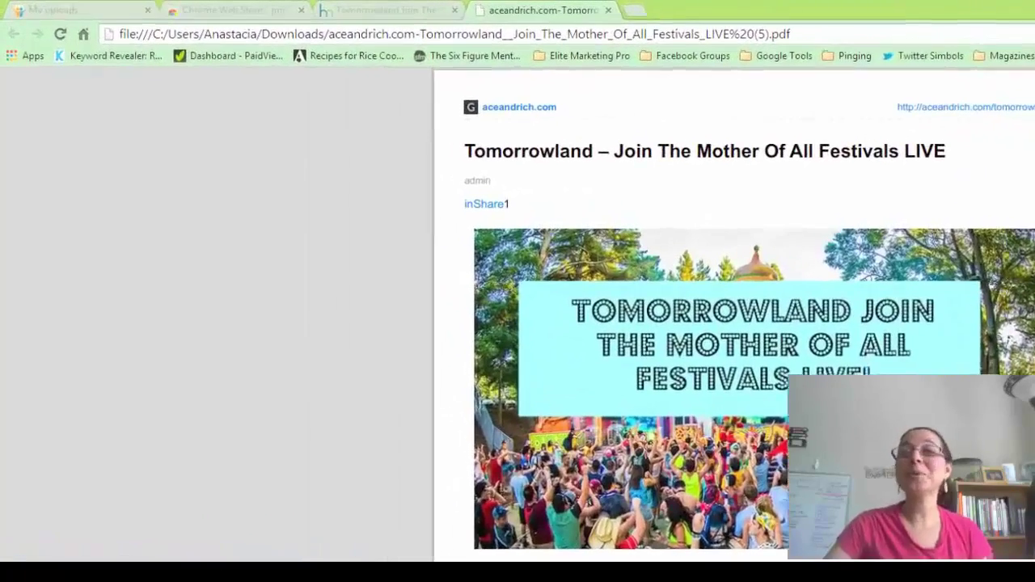
# - Go to slideshare.com in a new browser tab
pyautogui.click(638, 10)
pyautogui.write('slid')
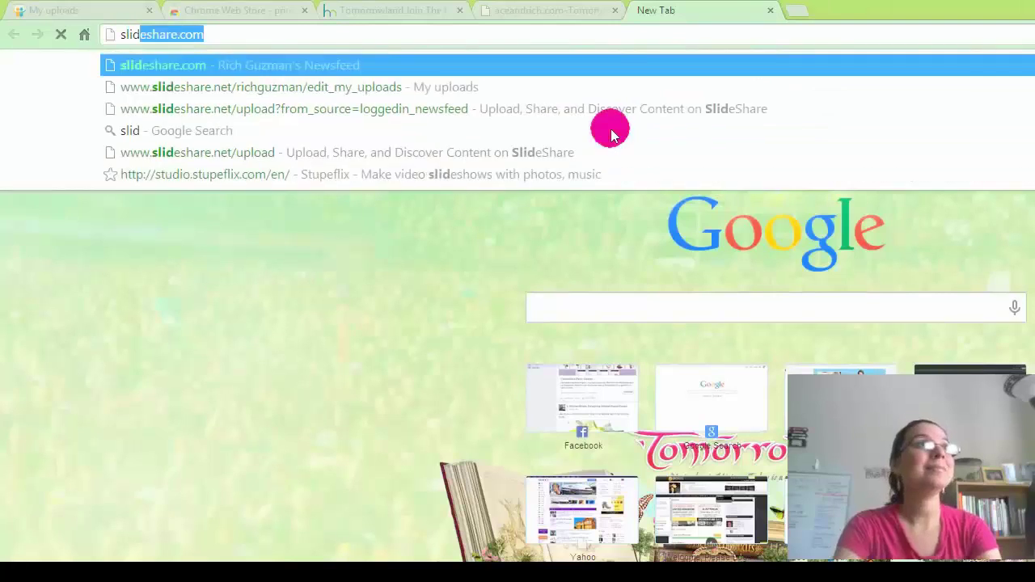
pyautogui.press('Return')
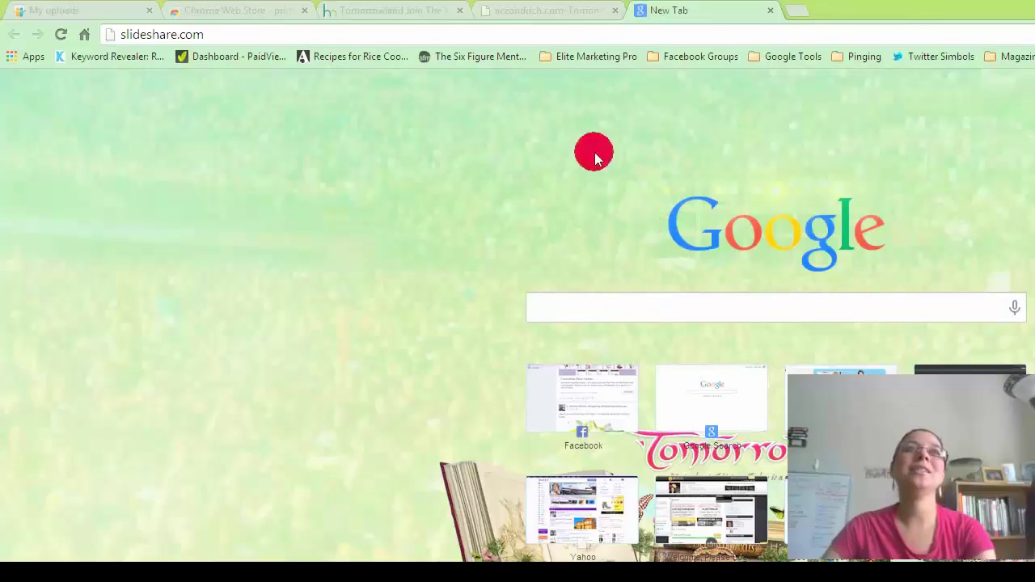
pyautogui.click(478, 35)
pyautogui.press('Return')
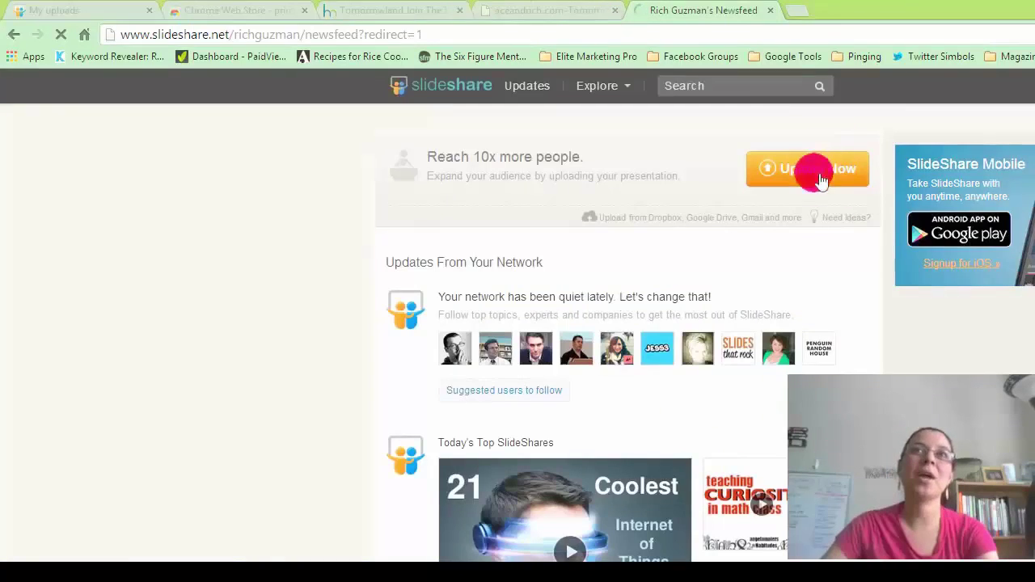
# - Upload the Tomorrowland PDF to SlideShare, finding it in the Downloads folder with a search for "ac"
pyautogui.click(813, 173)
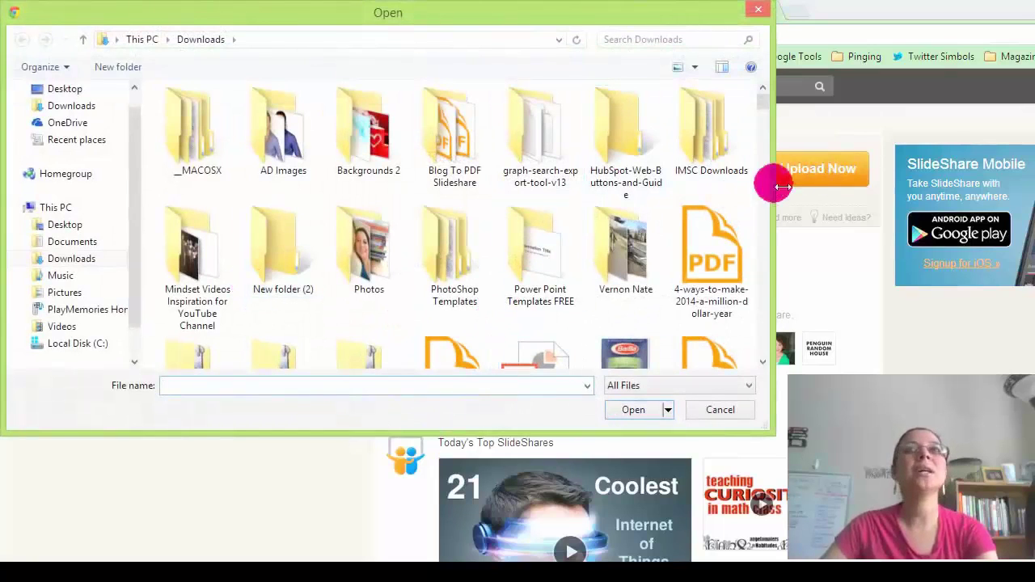
pyautogui.click(81, 114)
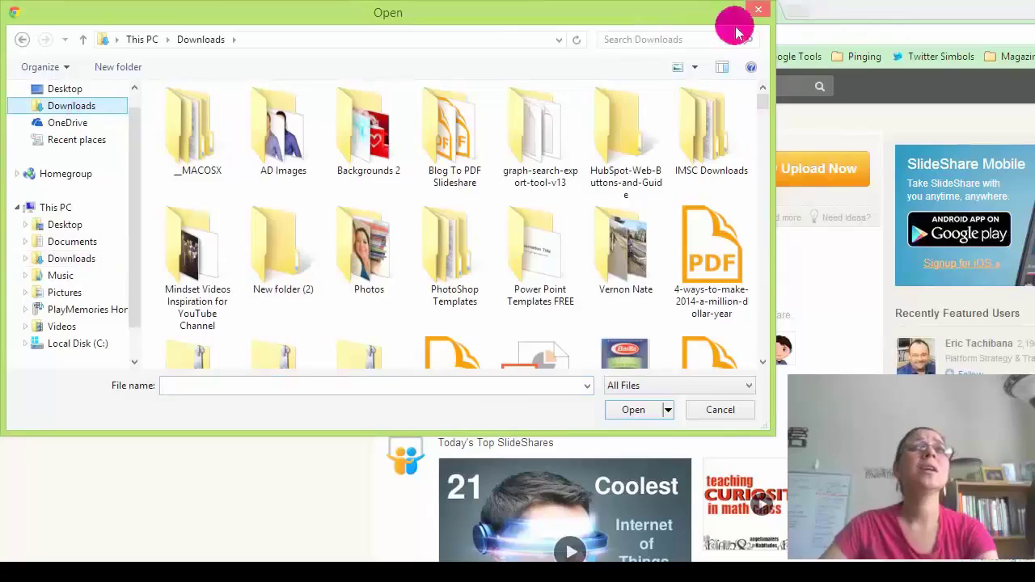
pyautogui.click(657, 42)
pyautogui.write('ac')
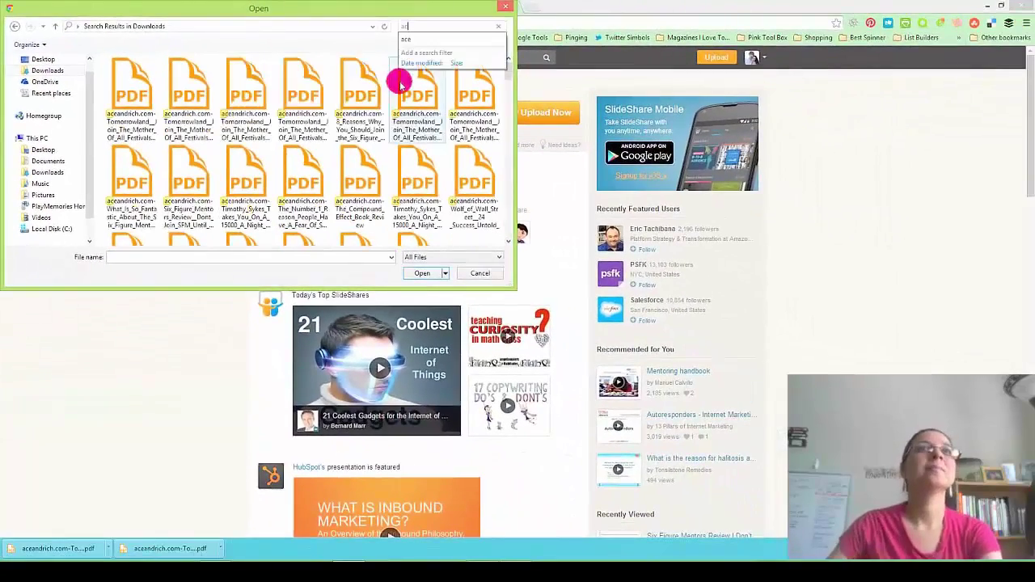
pyautogui.doubleClick(139, 94)
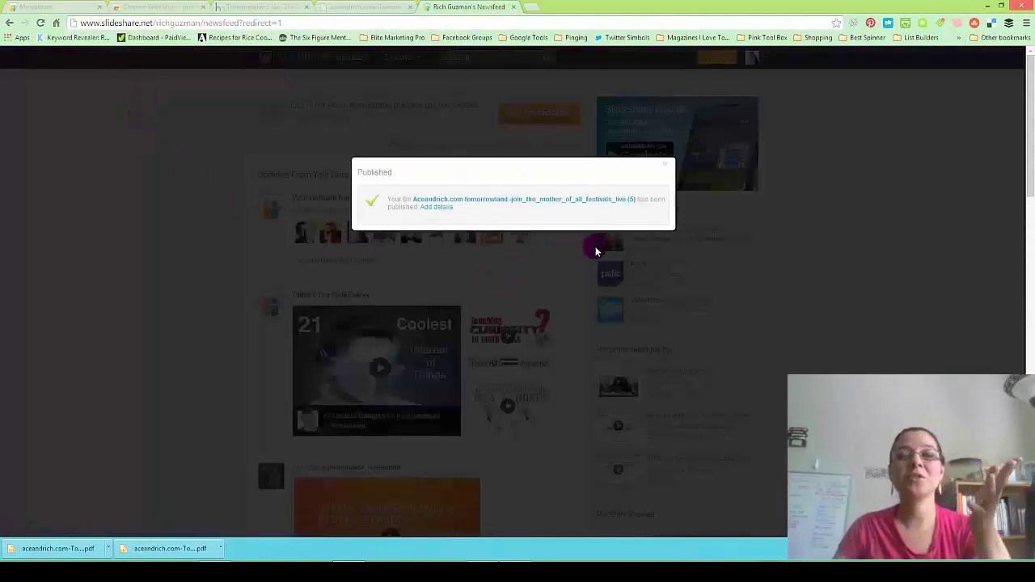
# - Dismiss the publishing notice and go to the account's My Uploads page
pyautogui.click(664, 164)
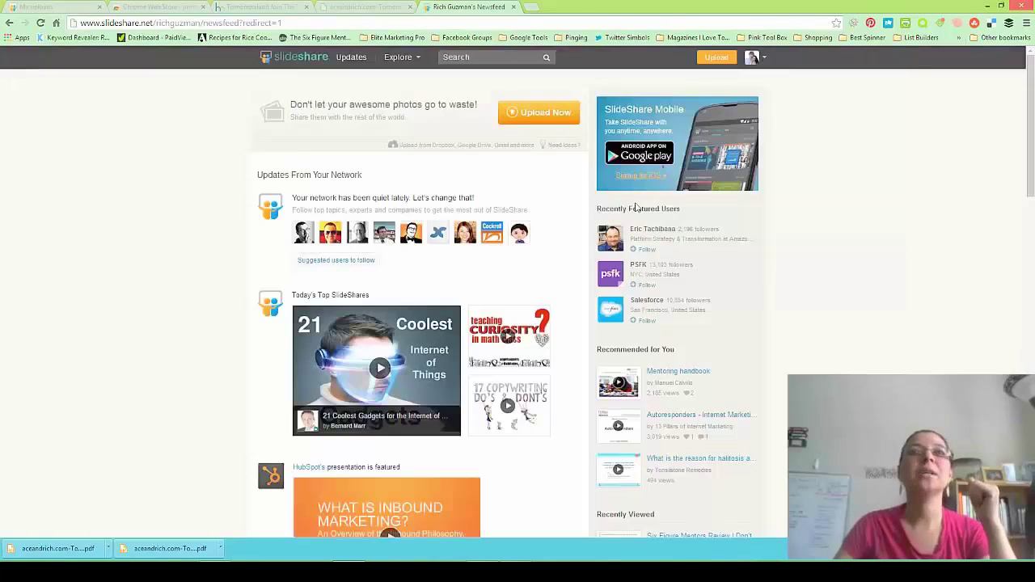
pyautogui.click(751, 57)
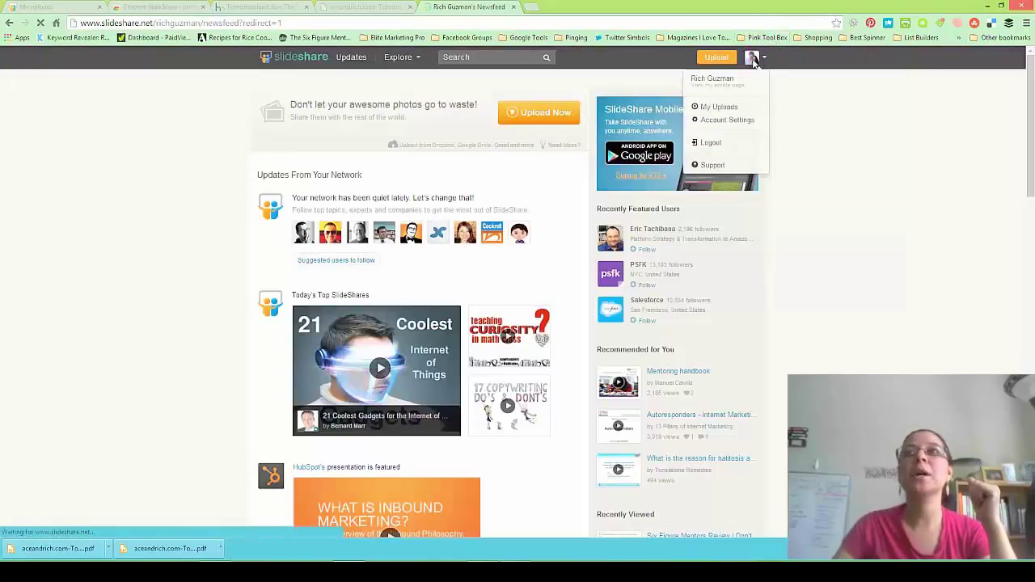
pyautogui.click(730, 84)
pyautogui.click(693, 211)
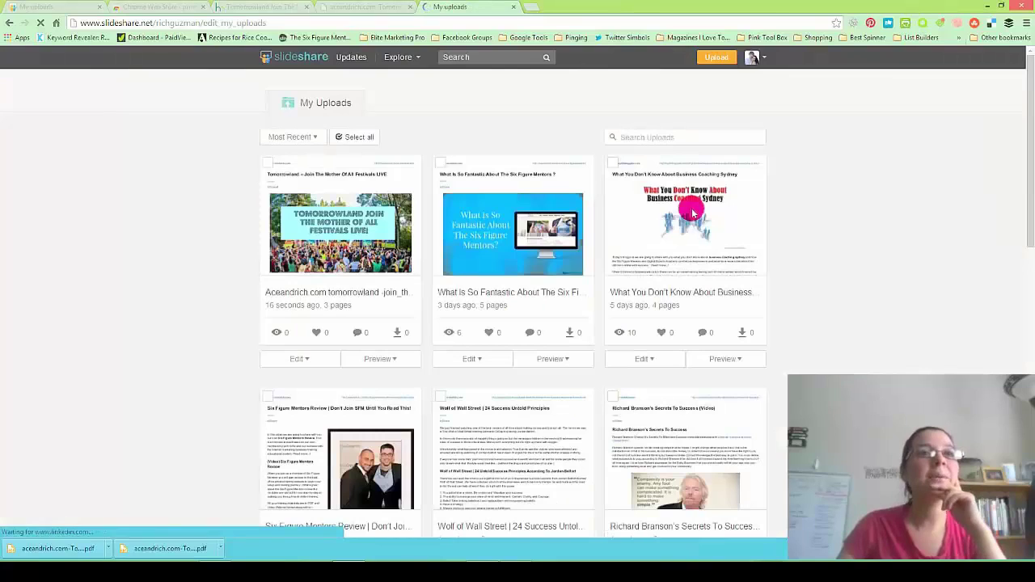
# - Open the settings of the newly uploaded Tomorrowland document to edit its details
pyautogui.moveTo(356, 263)
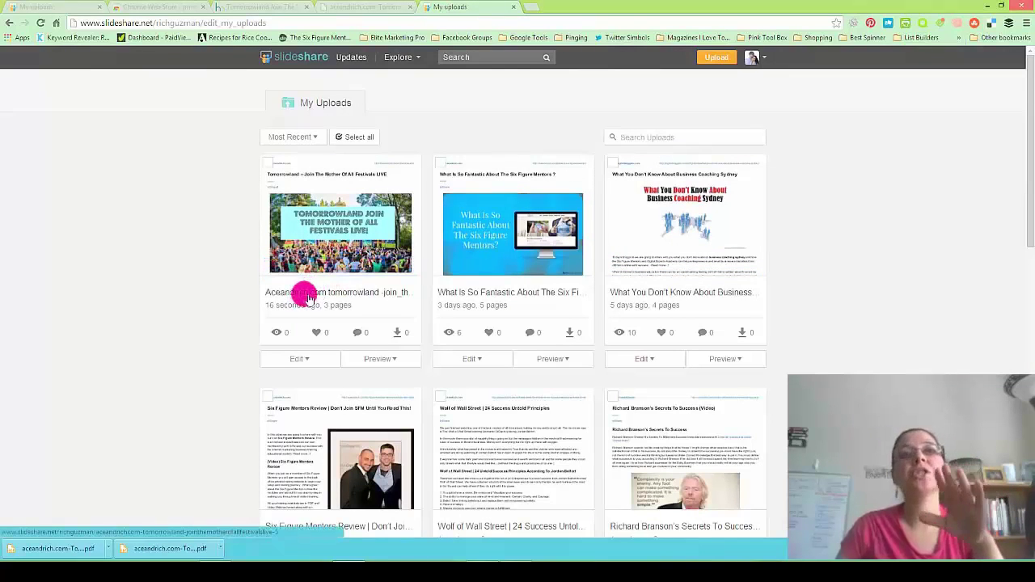
pyautogui.click(297, 358)
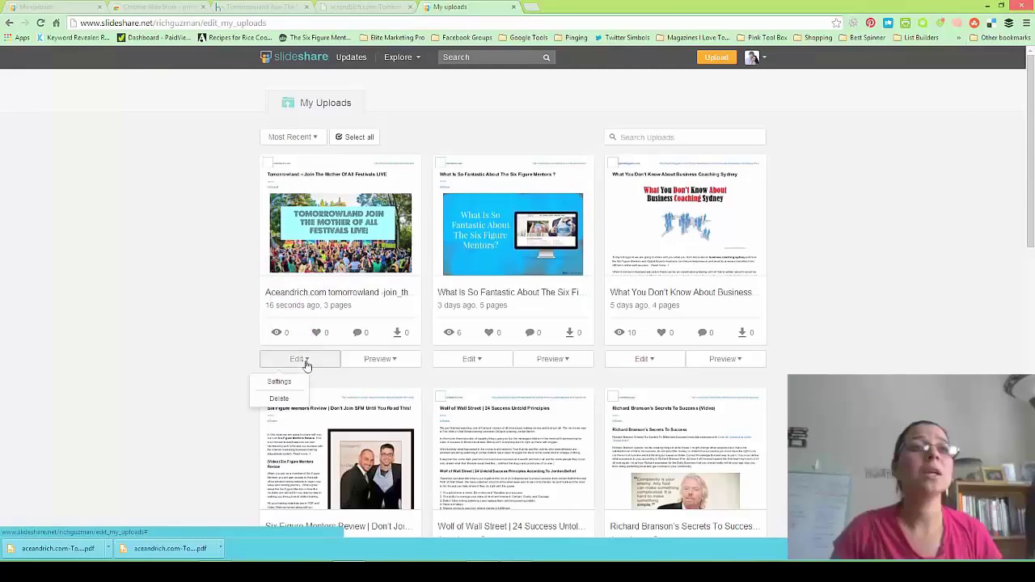
pyautogui.click(289, 381)
pyautogui.click(296, 358)
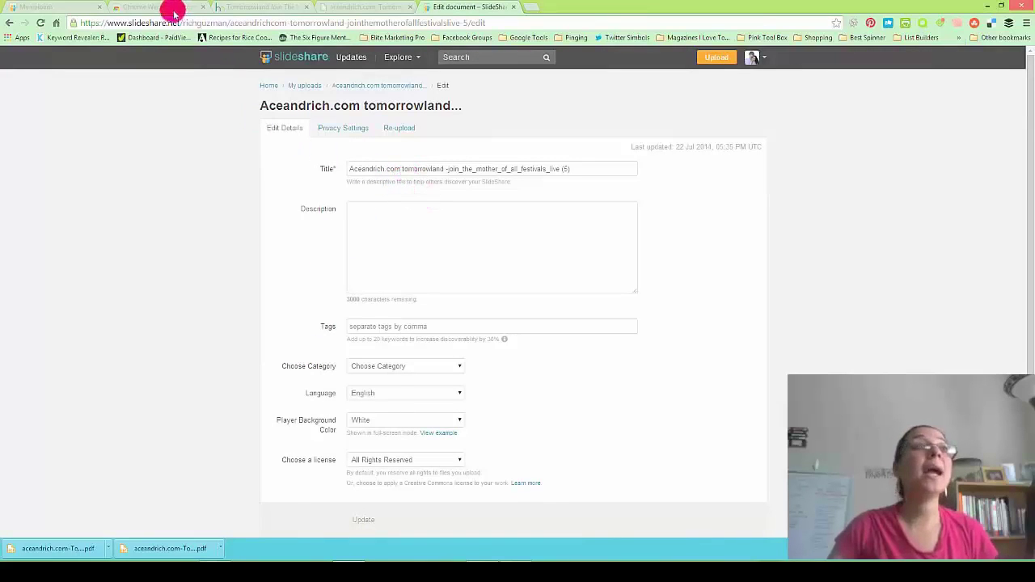
# - Return to the Tomorrowland blog post and close its PDF download dialog and Print Friendly preview
pyautogui.click(77, 7)
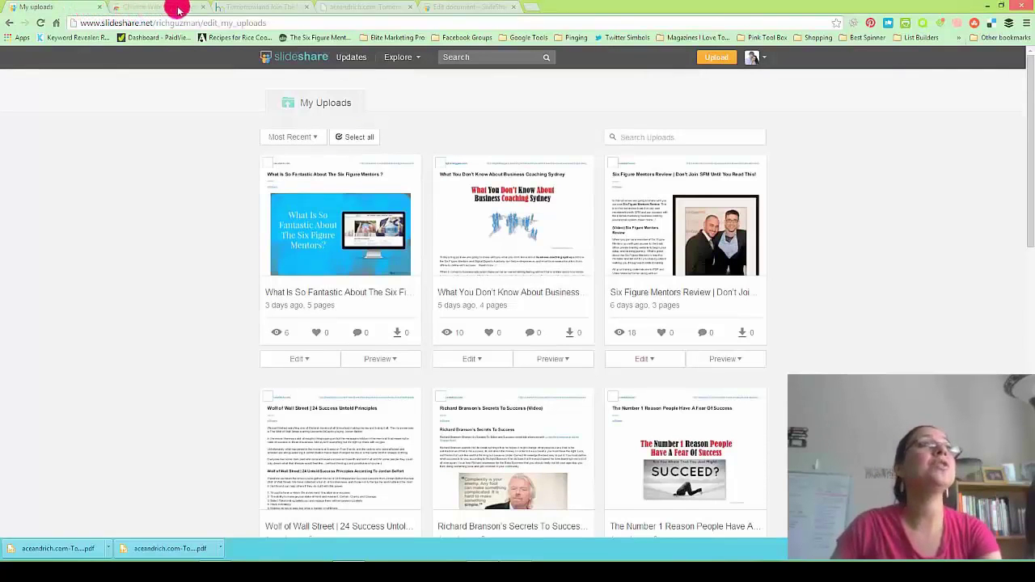
pyautogui.click(279, 7)
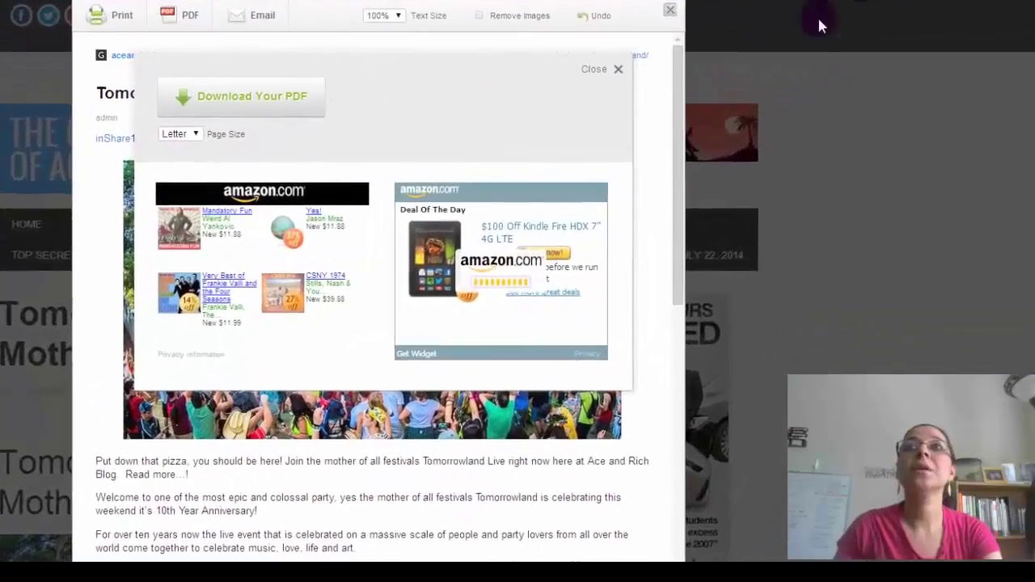
pyautogui.click(622, 79)
pyautogui.click(666, 7)
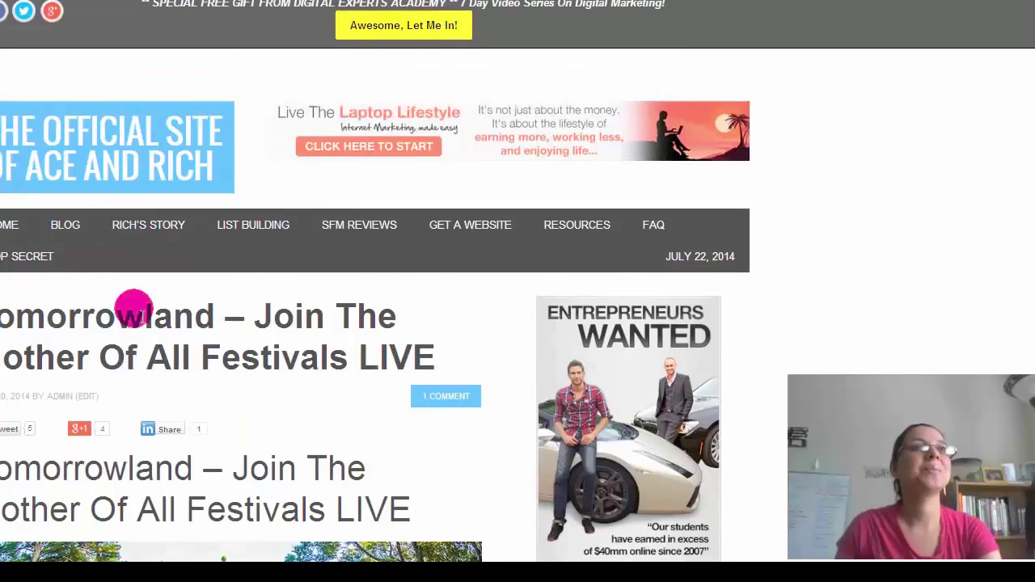
# - Replace the SlideShare document's title with the one copied from the post, "Tomorrowland – Join The Mother Of All Festivals LIVE"
pyautogui.tripleClick(57, 321)
pyautogui.hotkey('ctrl', 'c')
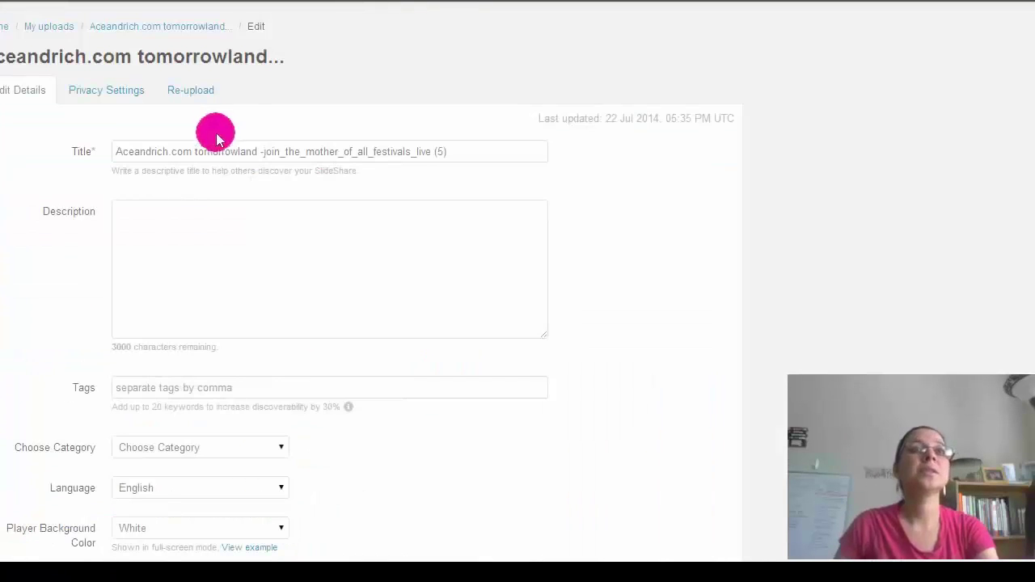
pyautogui.tripleClick(224, 152)
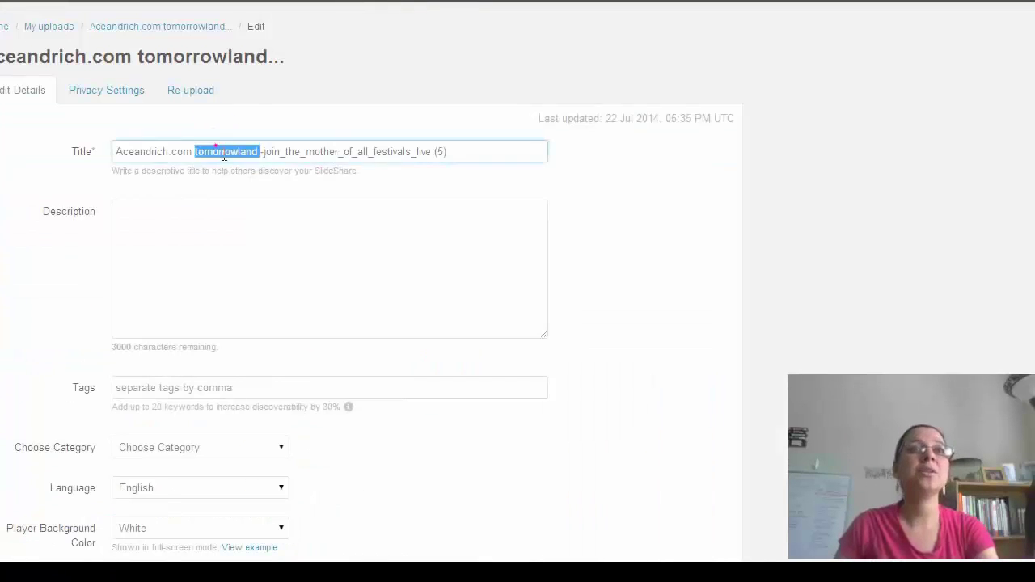
pyautogui.hotkey('ctrl', 'v')
# - Copy the blog post's opening paragraph, starting "Put down that pizza, you should be here!", into the SlideShare document's description
pyautogui.click(234, 254)
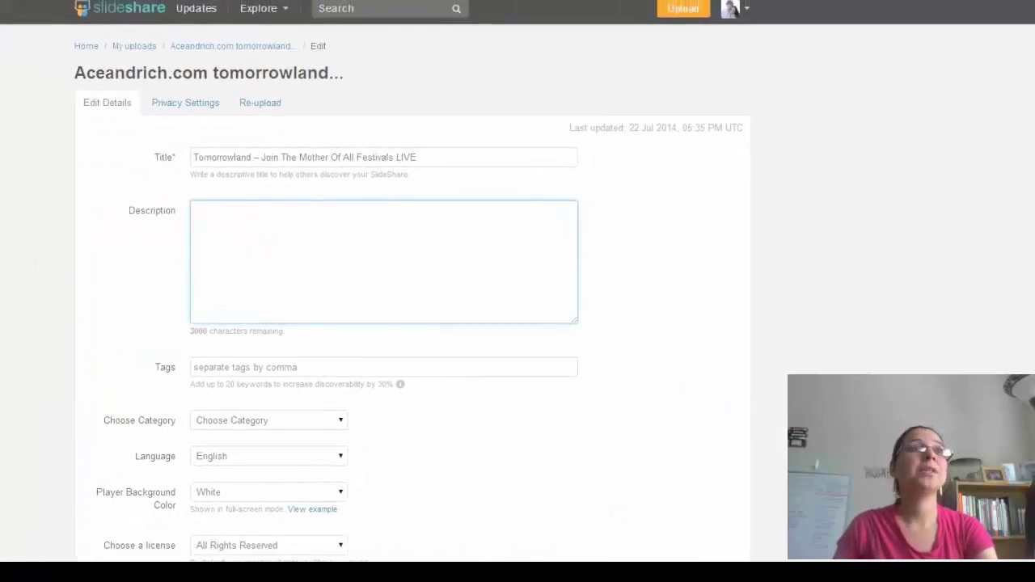
pyautogui.click(356, 7)
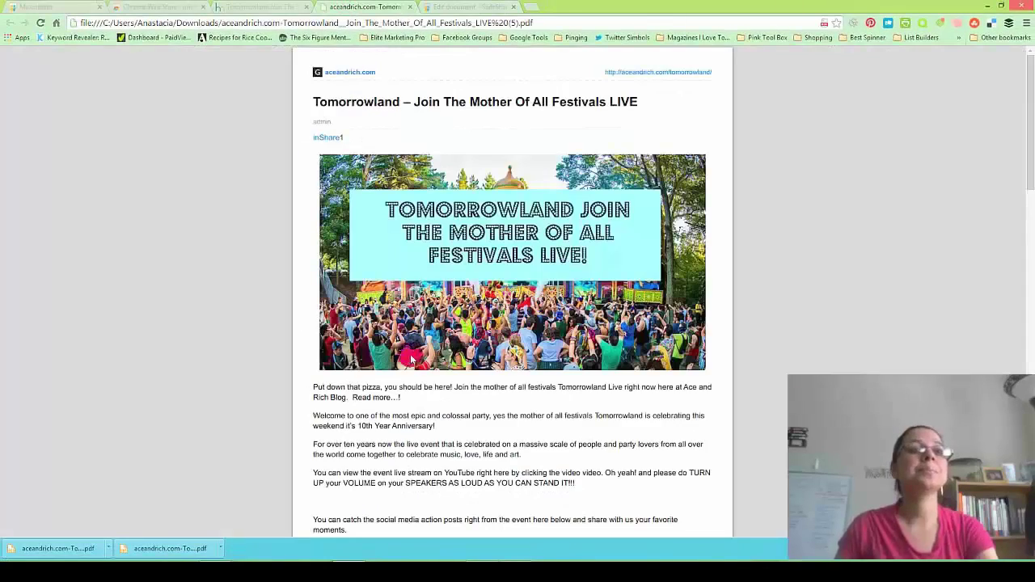
pyautogui.click(236, 7)
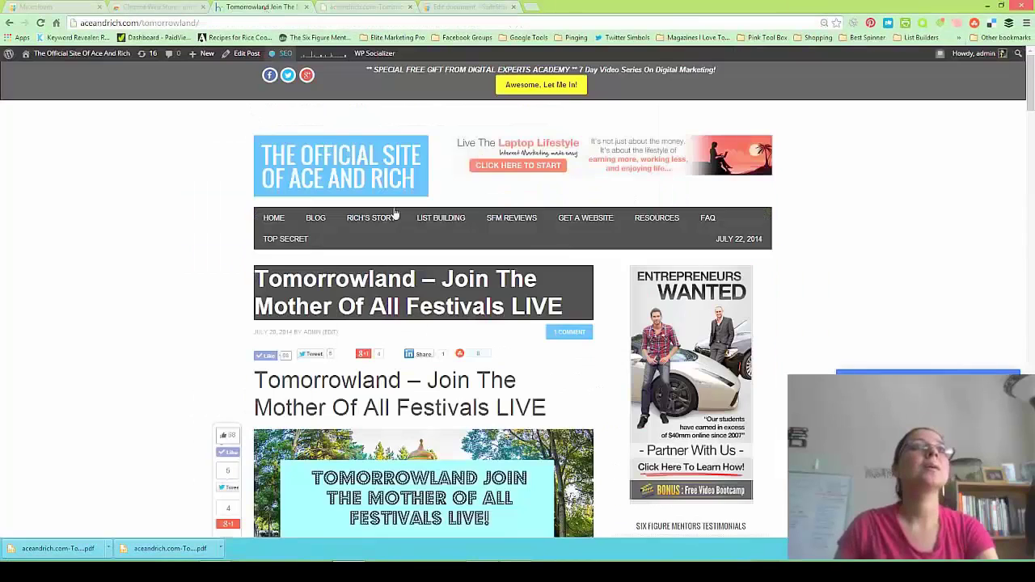
pyautogui.scroll(-1, 379, 352)
pyautogui.scroll(-3, 379, 353)
pyautogui.tripleClick(353, 378)
pyautogui.hotkey('ctrl', 'c')
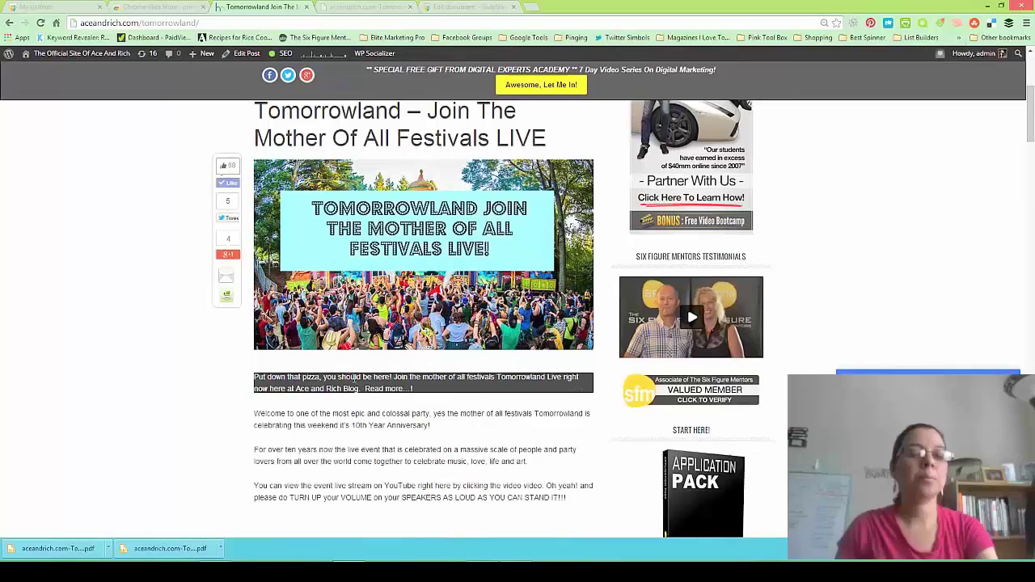
pyautogui.click(426, 7)
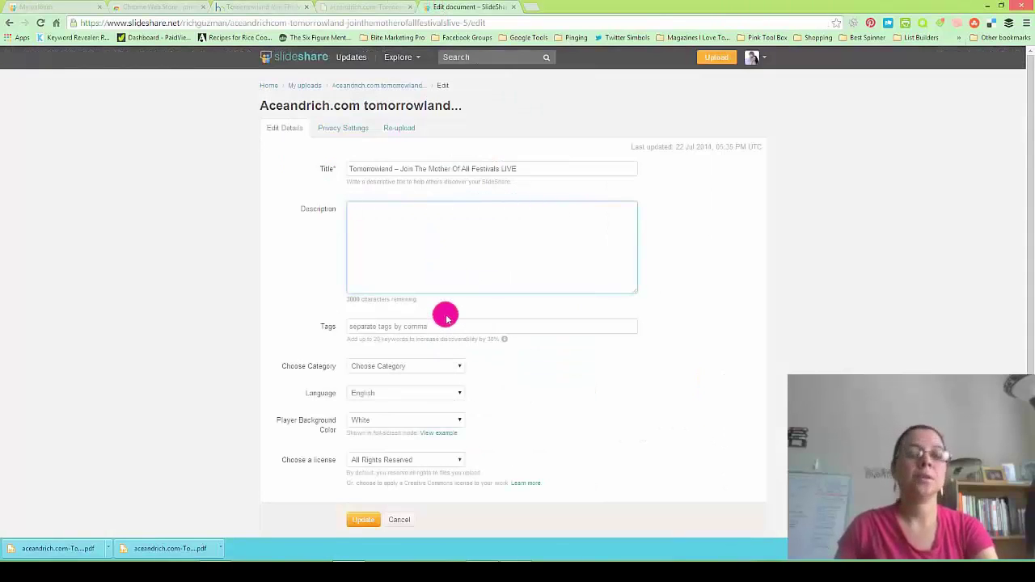
pyautogui.hotkey('ctrl', 'v')
# - Add the tag "tomorrowland" to the document and set its category to Art & Photos
pyautogui.scroll(-1, 448, 318)
pyautogui.click(407, 274)
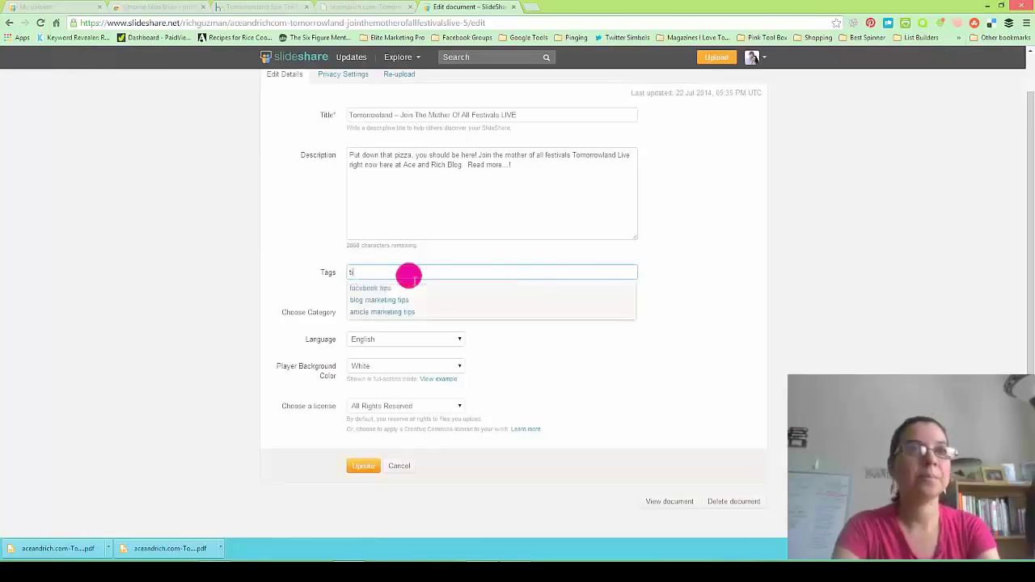
pyautogui.write('tomorrowland')
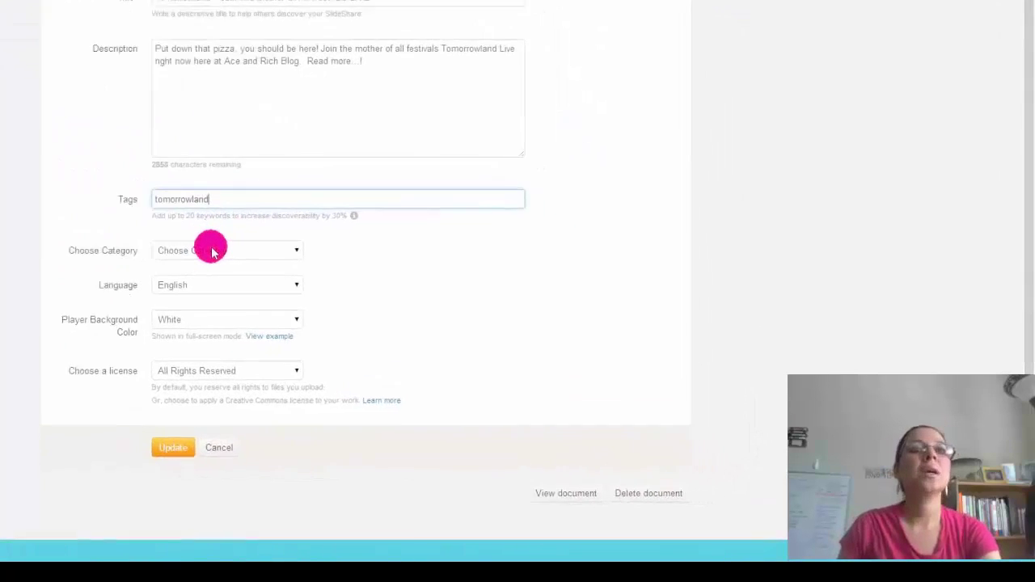
pyautogui.click(72, 202)
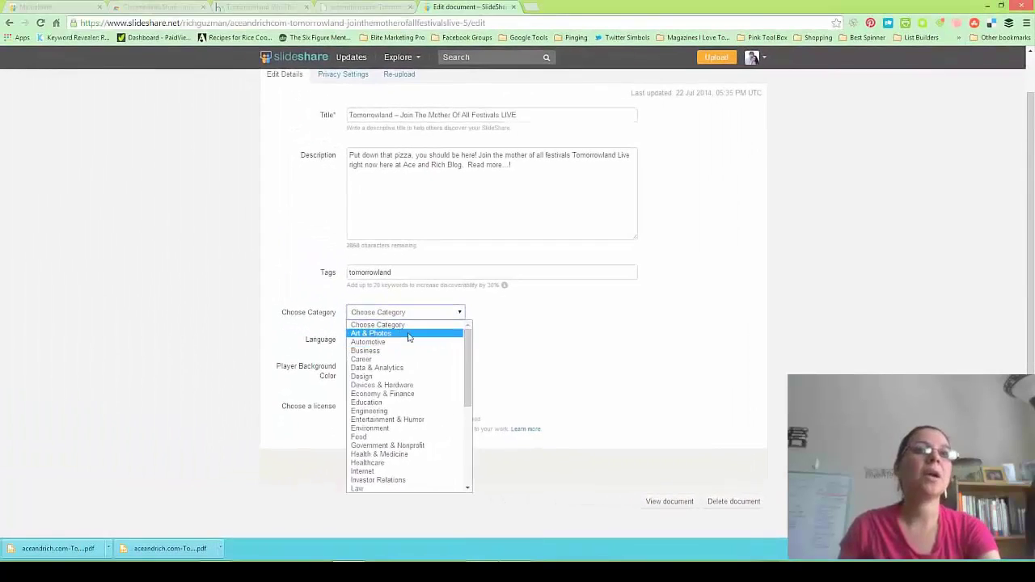
pyautogui.click(409, 334)
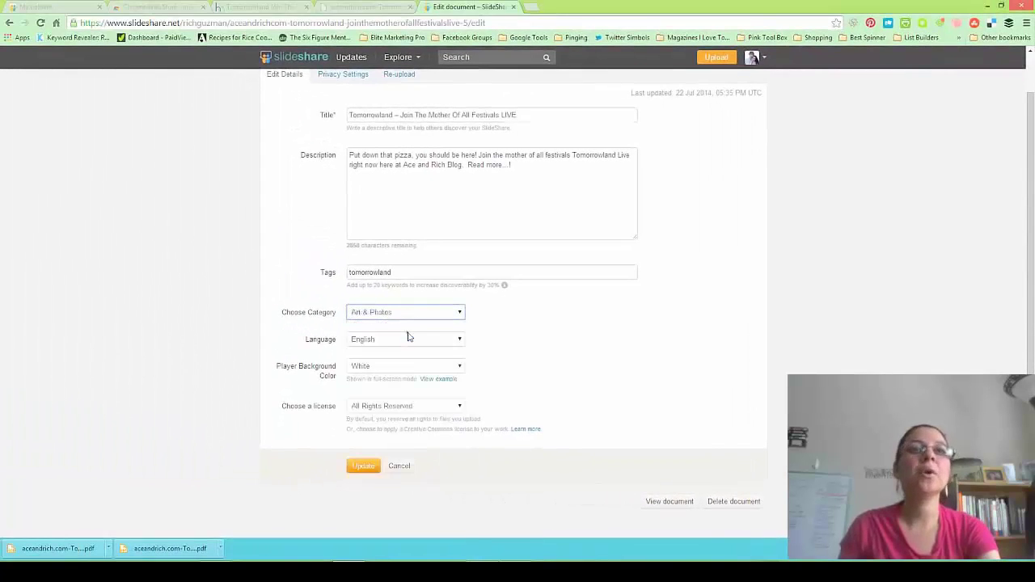
# - Save the edited document details and open the published Tomorrowland document from the uploads list
pyautogui.click(396, 338)
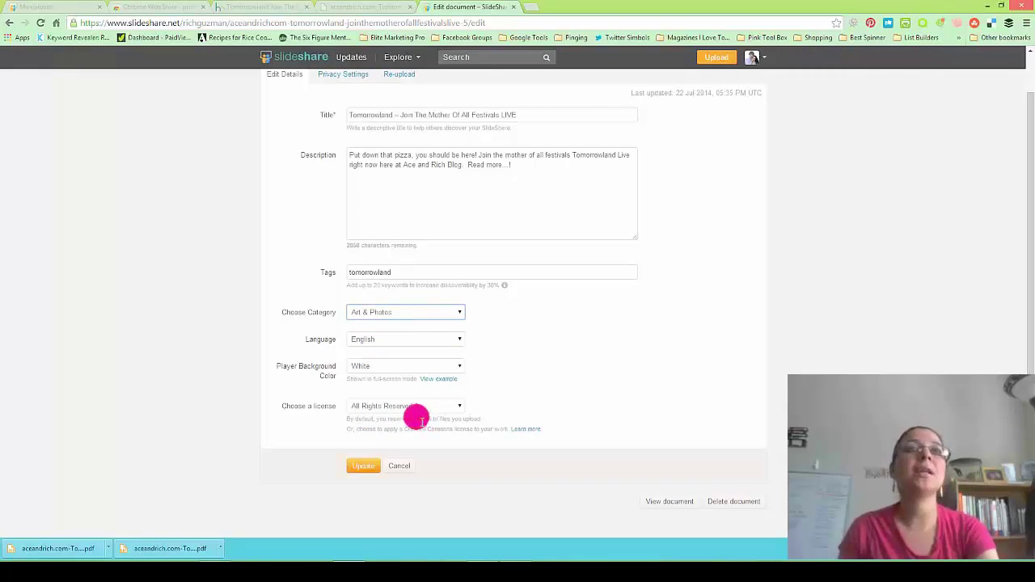
pyautogui.click(374, 469)
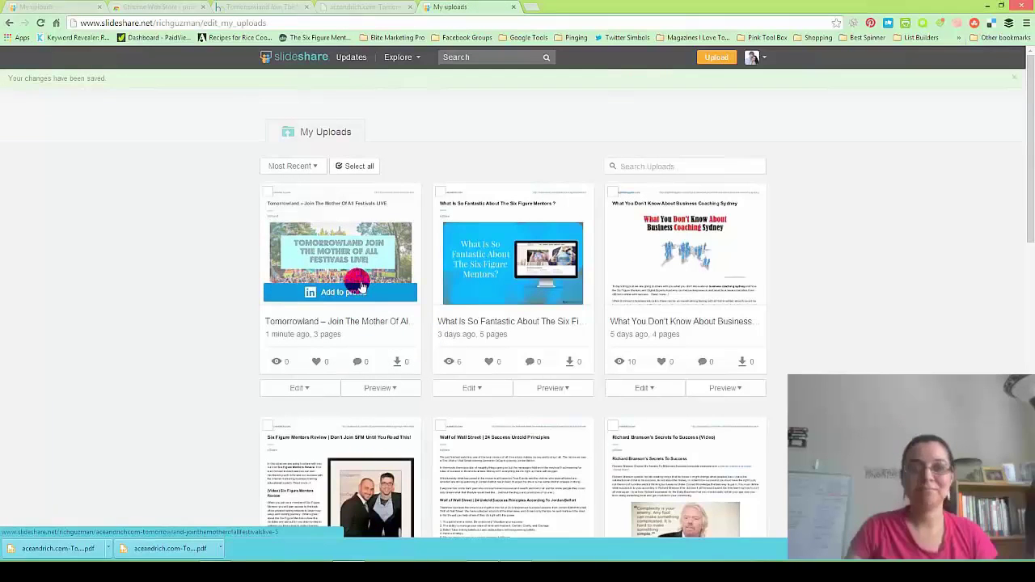
pyautogui.click(370, 321)
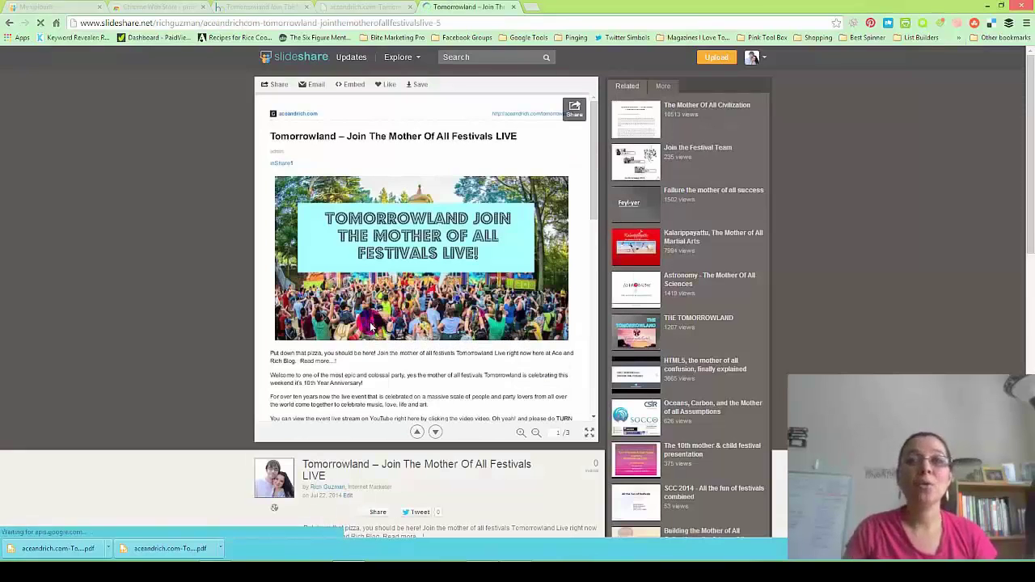
# - Examine the published document's pages, description and statistics, and dismiss the related-documents overlay at its end
pyautogui.scroll(-10, 490, 210)
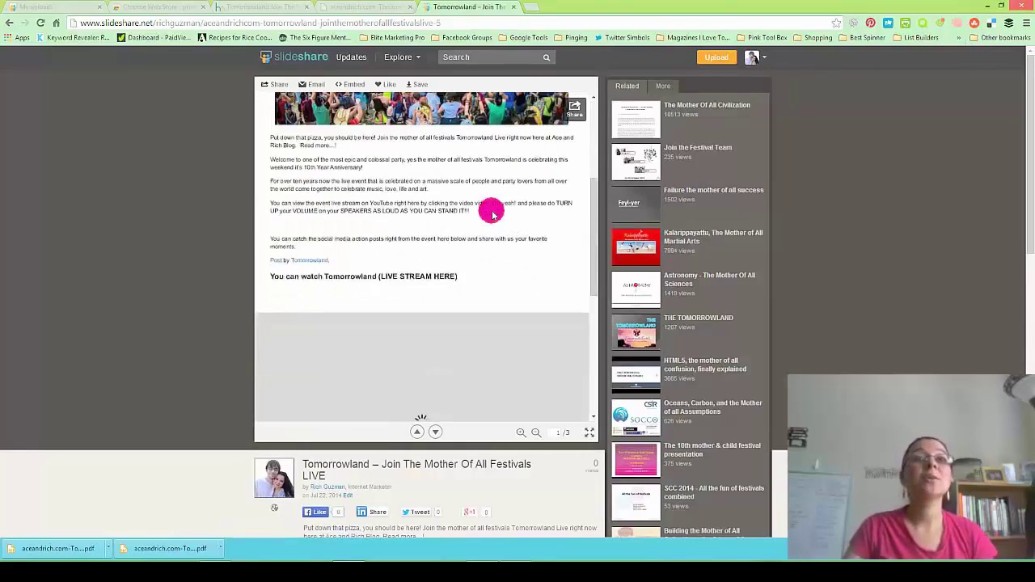
pyautogui.scroll(-8, 491, 213)
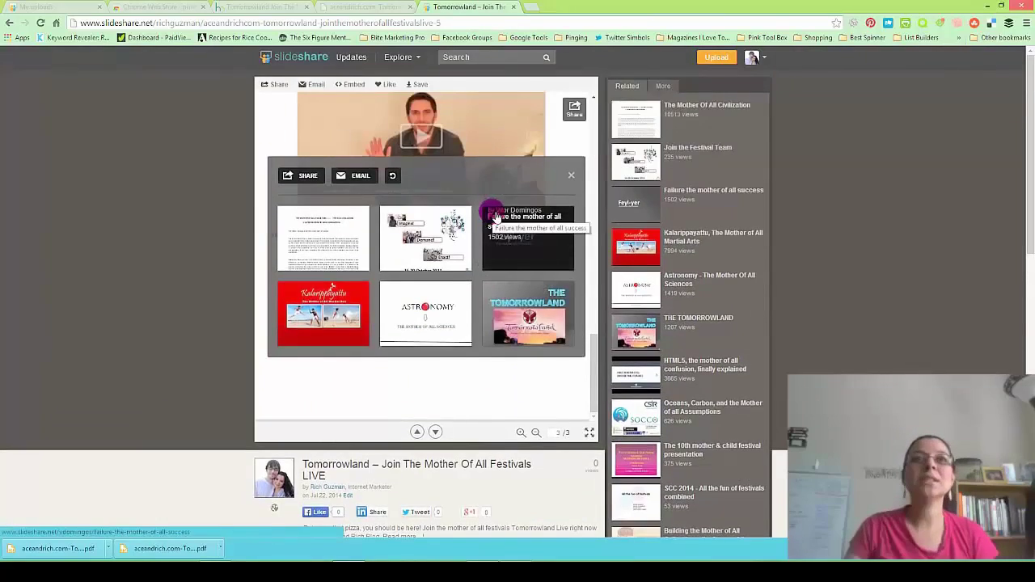
pyautogui.scroll(-6, 485, 259)
pyautogui.scroll(-3, 484, 265)
pyautogui.scroll(6, 474, 266)
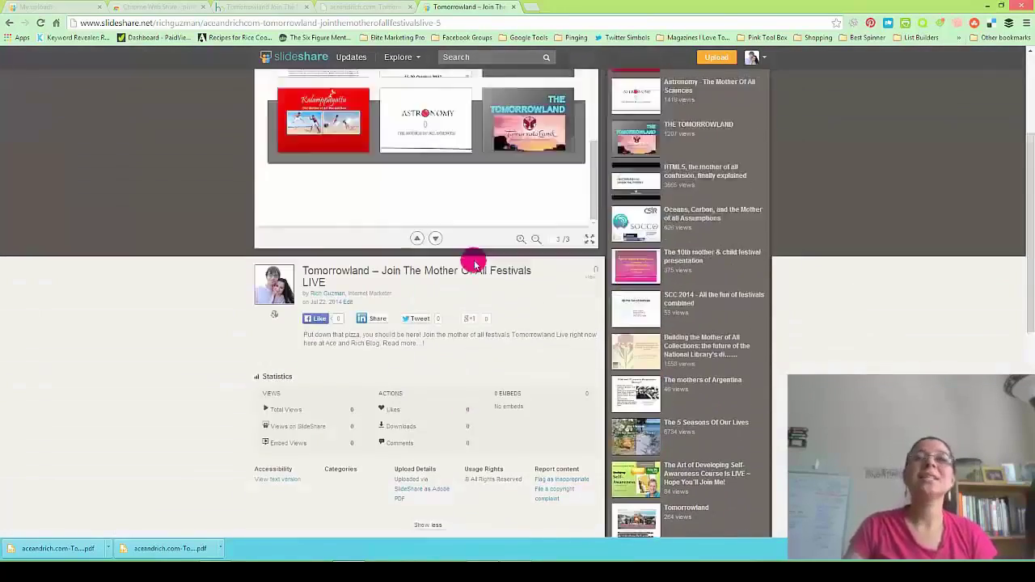
pyautogui.scroll(3, 474, 266)
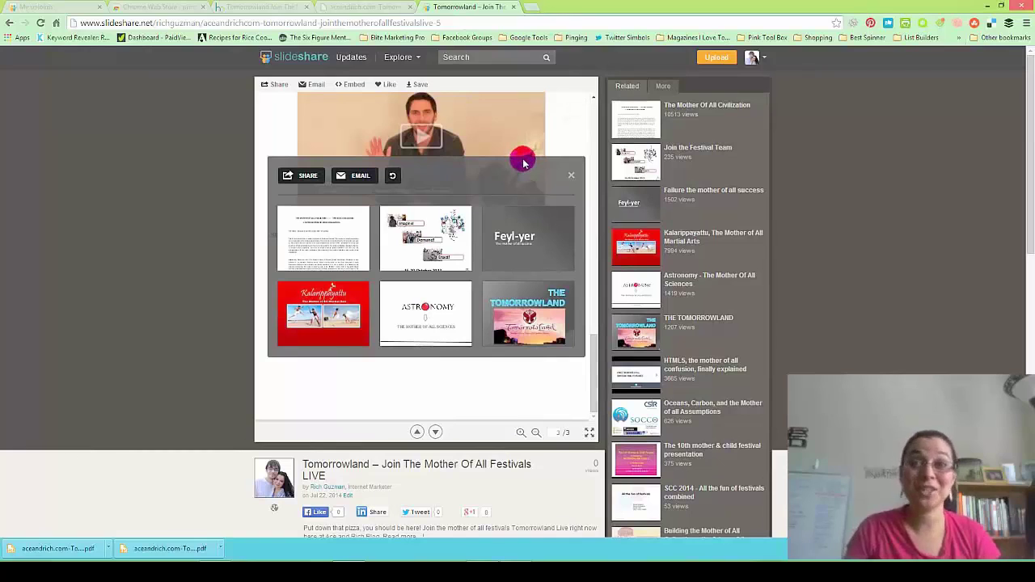
pyautogui.click(196, 185)
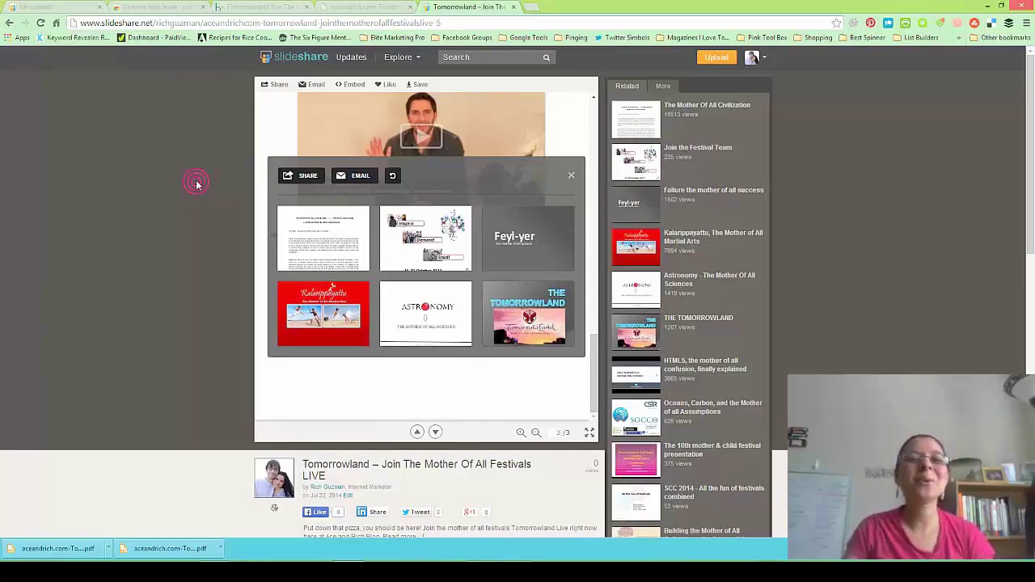
pyautogui.click(571, 175)
# - Close the SlideShare document and the downloaded PDF to return to the Tomorrowland blog post
pyautogui.click(512, 9)
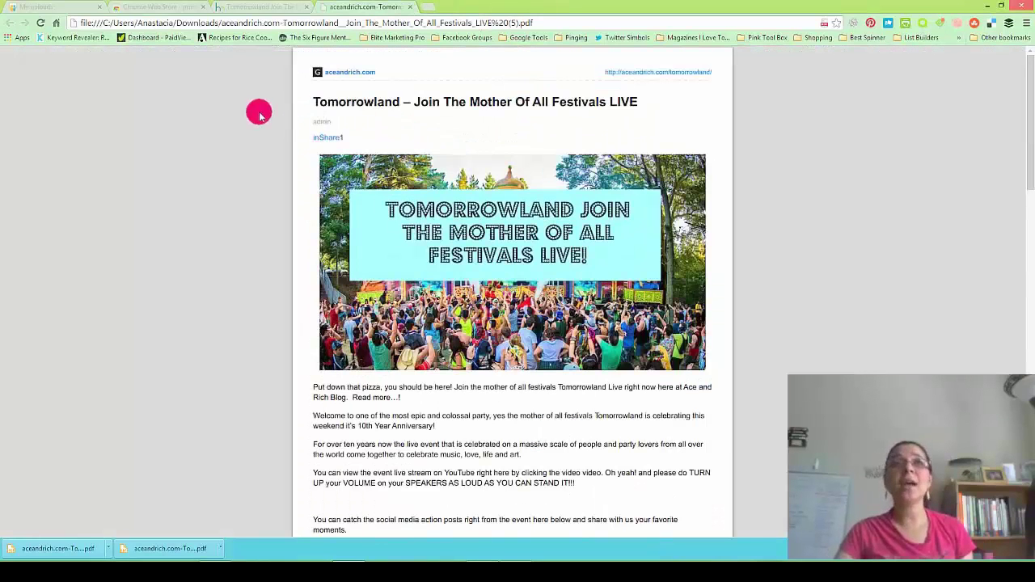
pyautogui.click(411, 7)
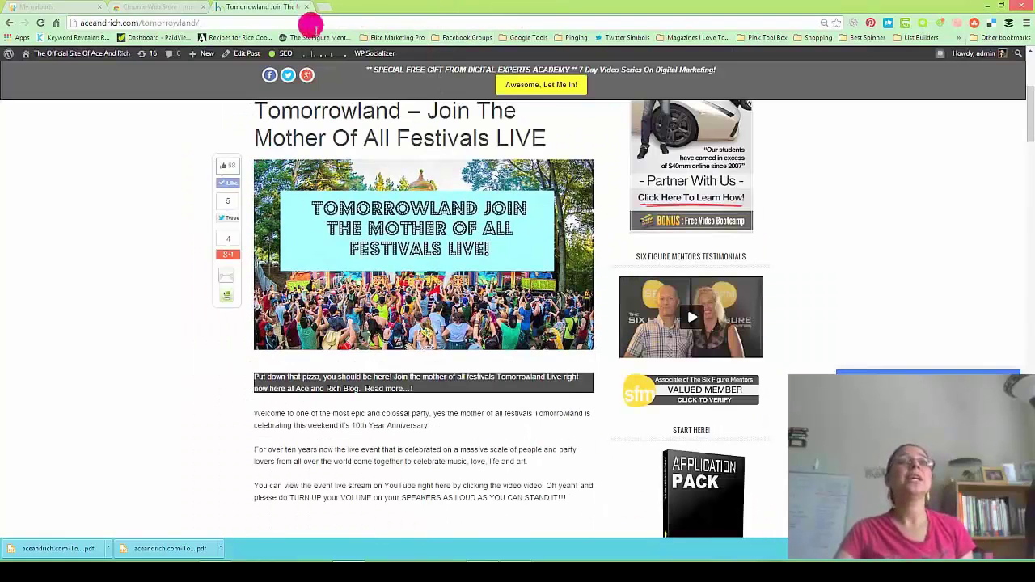
pyautogui.moveTo(394, 251)
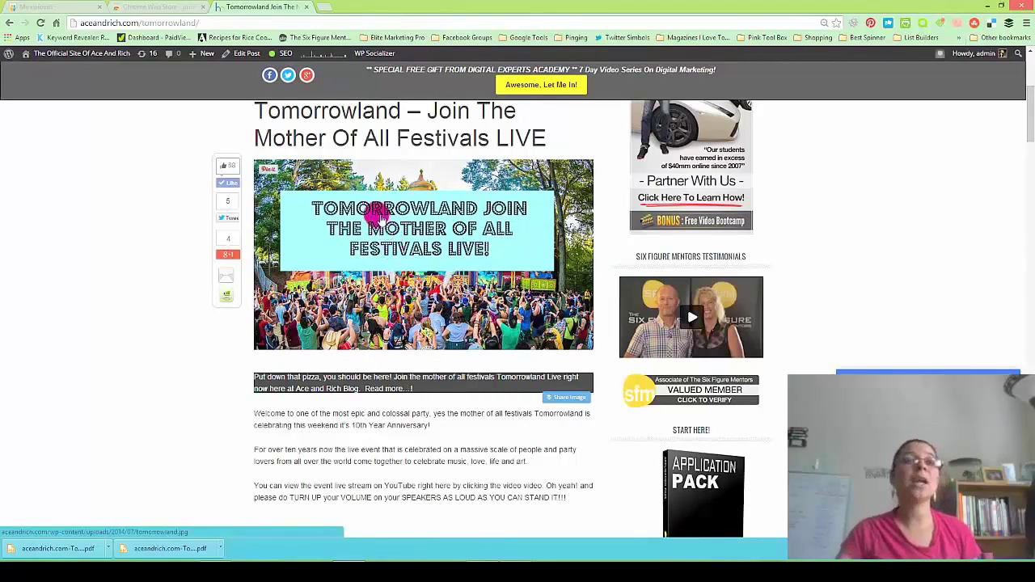